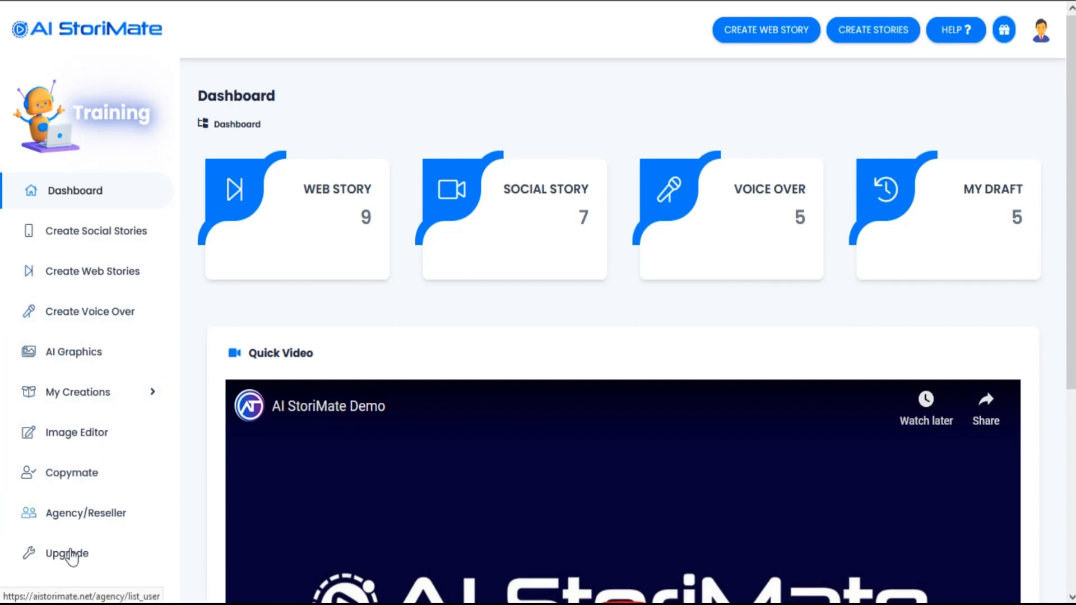
Step: Start a new Instagram story that is generated automatically with AI
click(120, 235)
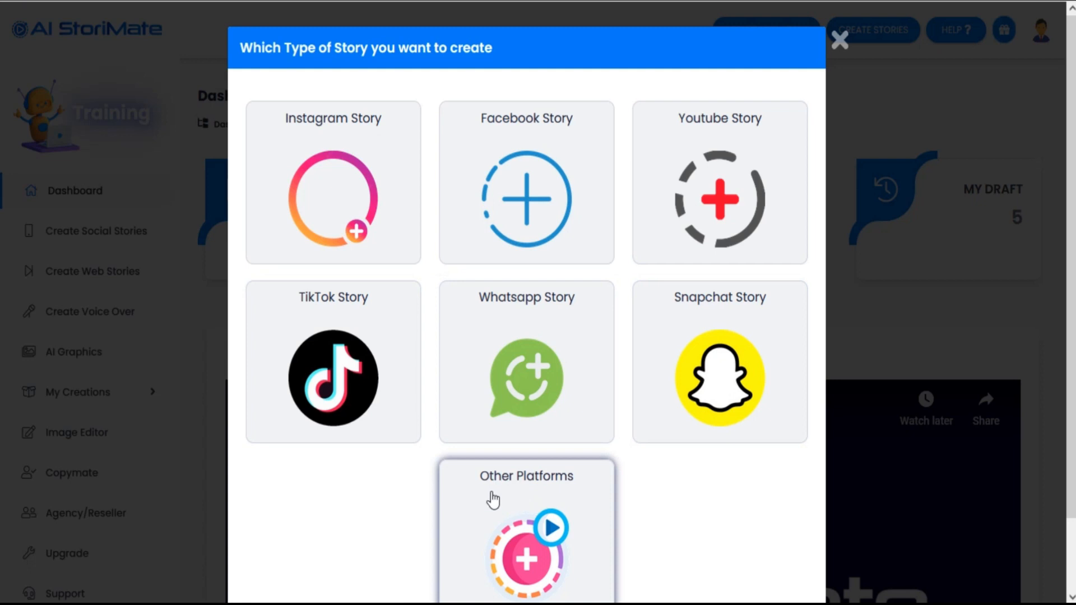
click(344, 185)
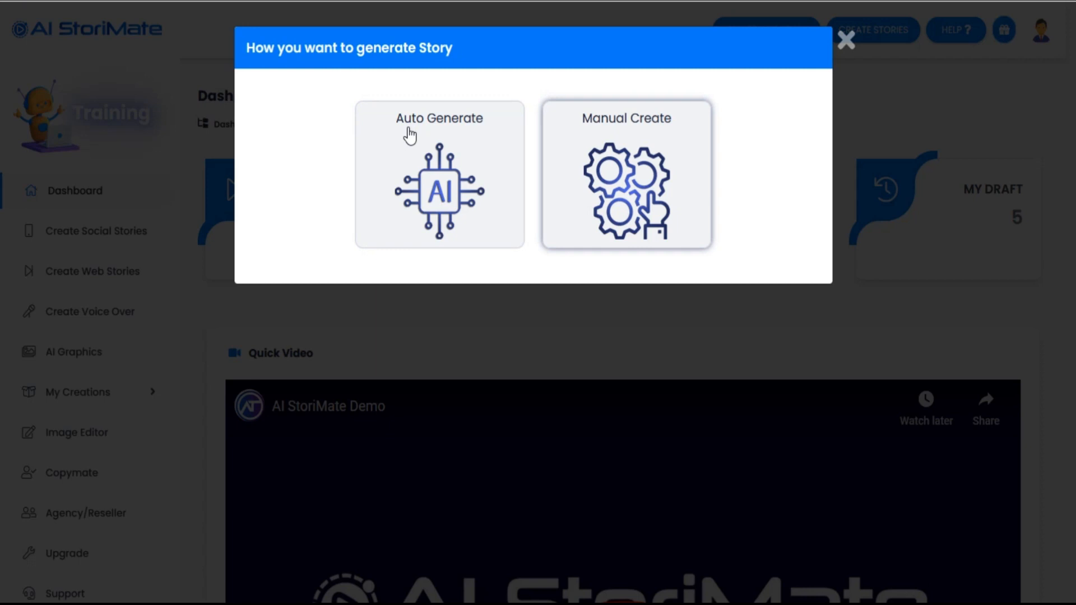
click(437, 179)
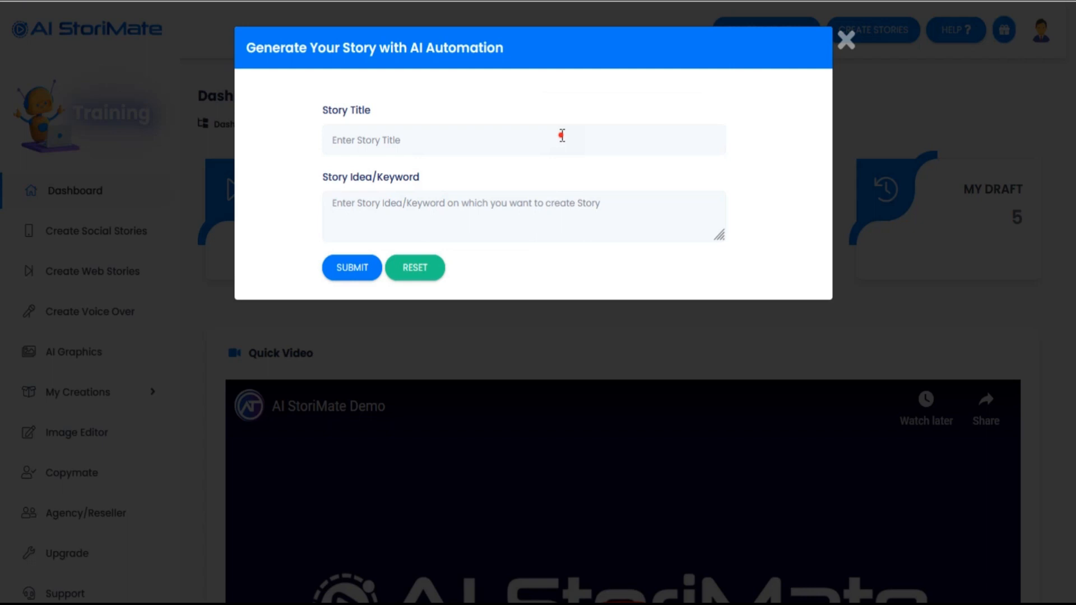
Step: Generate ideas for a story titled "Hotel" about "Hotel Marketing On Social Media" and choose the idea "Likes and Check-Ins: How Social Media Can Boost a Hotels Visibility"
text(Hotel)
key(Tab)
text(Hotel Marketing On Social Media)
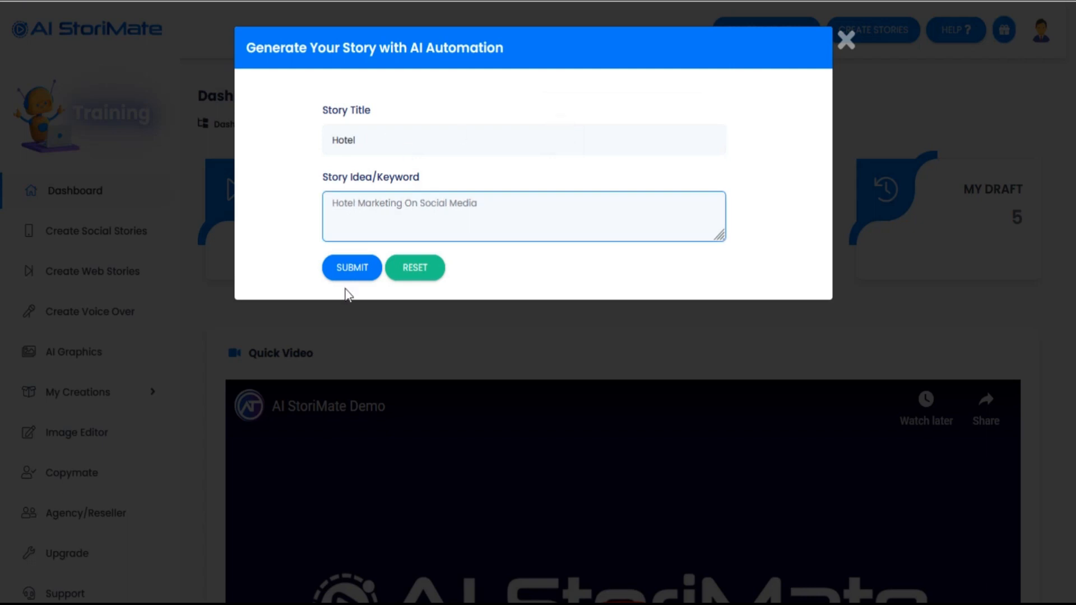
click(335, 266)
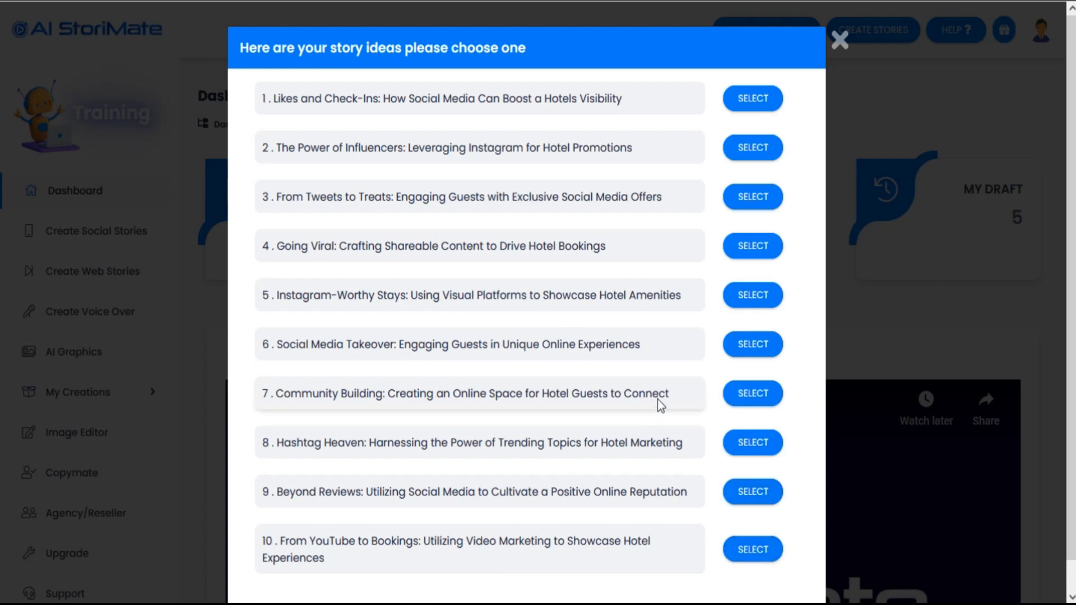
click(755, 102)
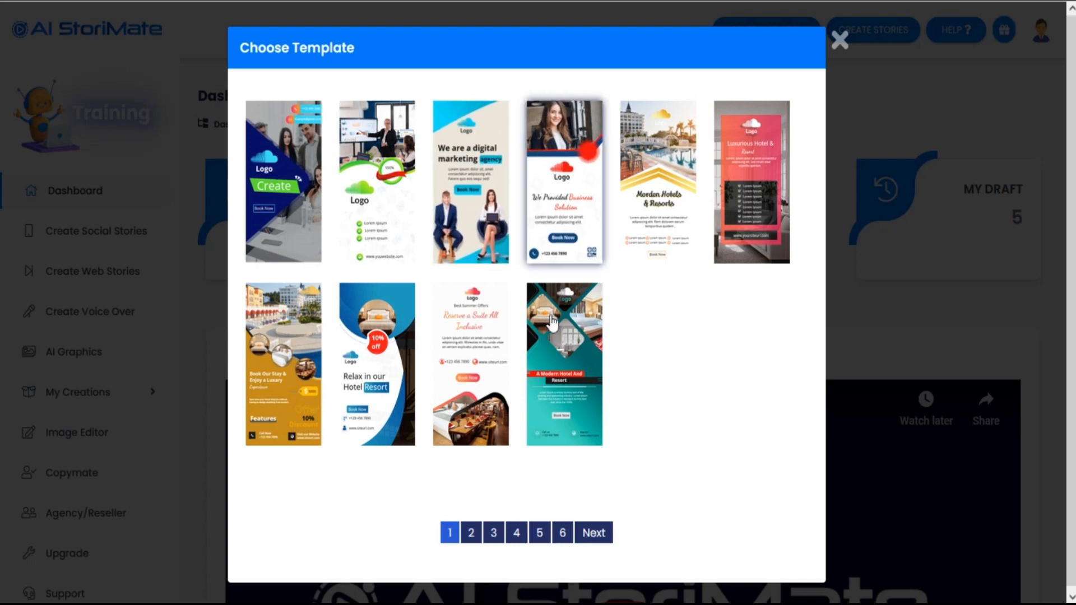
Step: Browse template pages 2 to 4, return to page 1 and choose the "Morden Hotels & Resorts" template for the story
scroll(563, 439, down, 3)
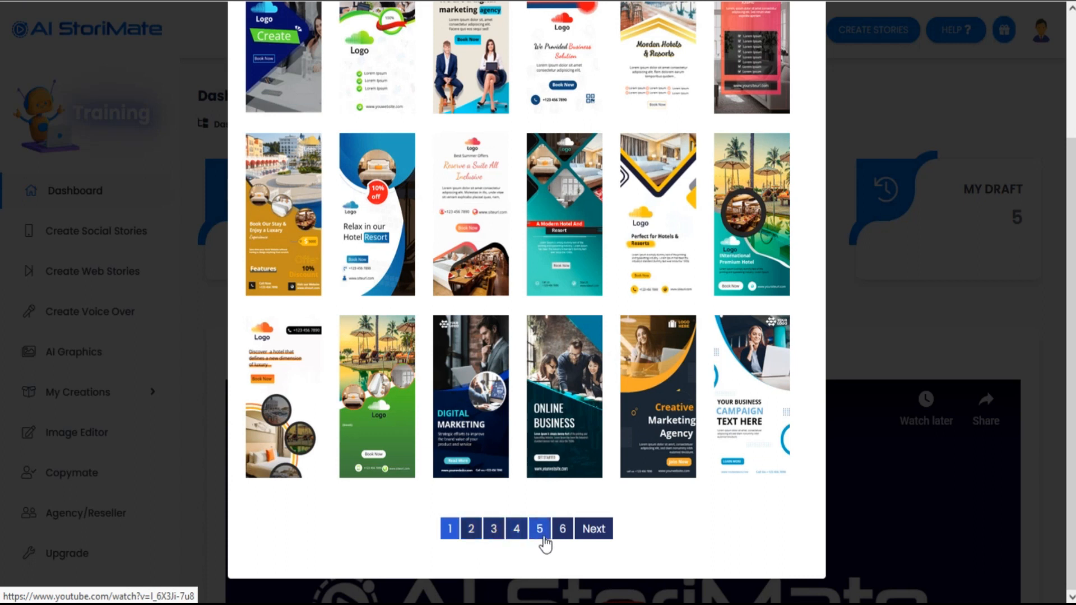
click(473, 533)
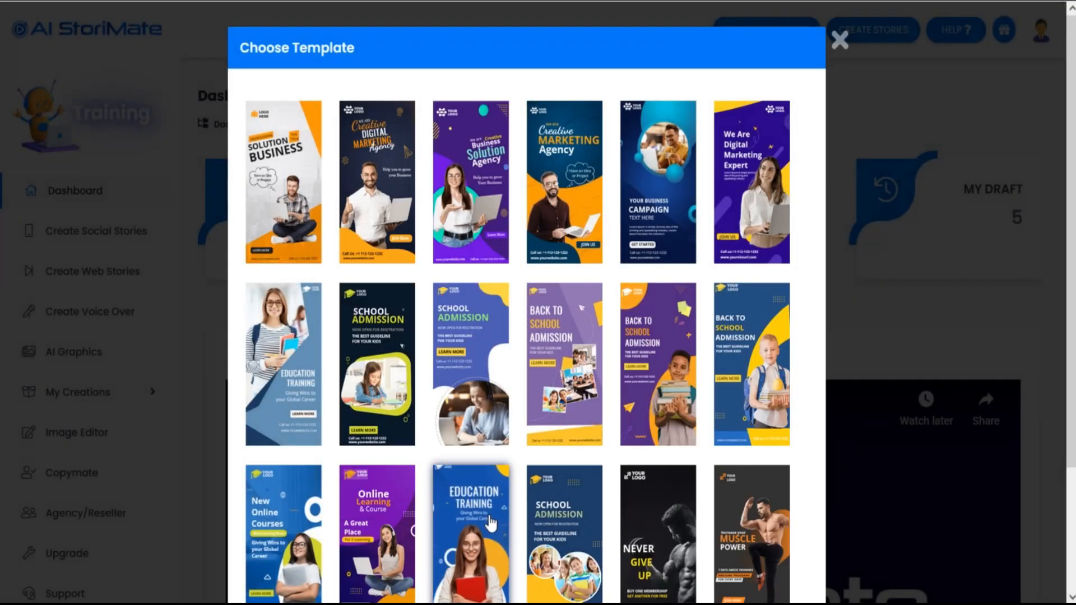
scroll(498, 541, down, 3)
click(525, 531)
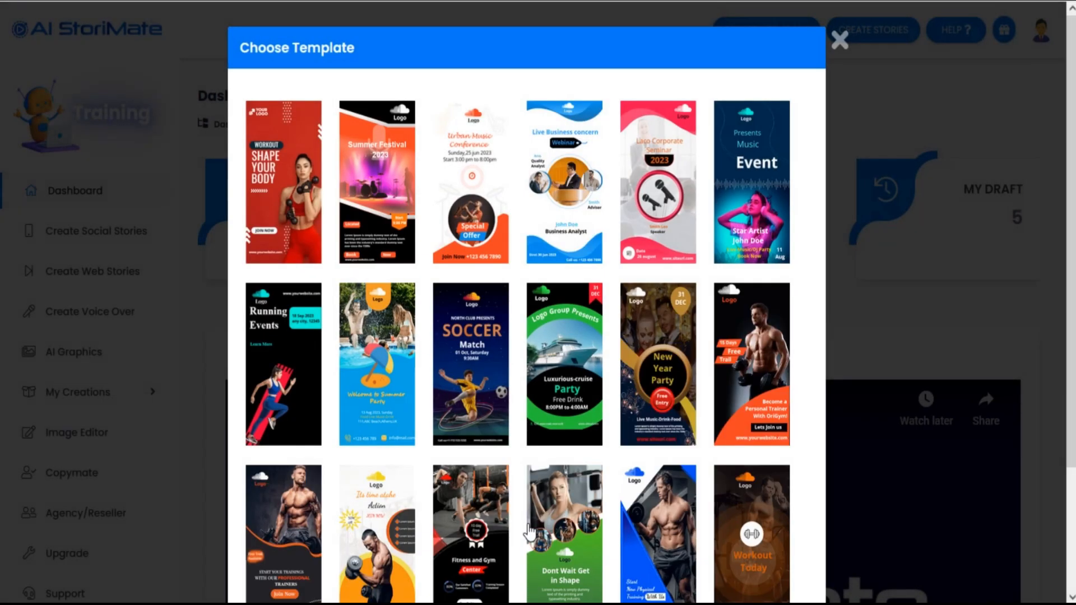
scroll(540, 445, down, 3)
click(545, 531)
scroll(580, 537, down, 3)
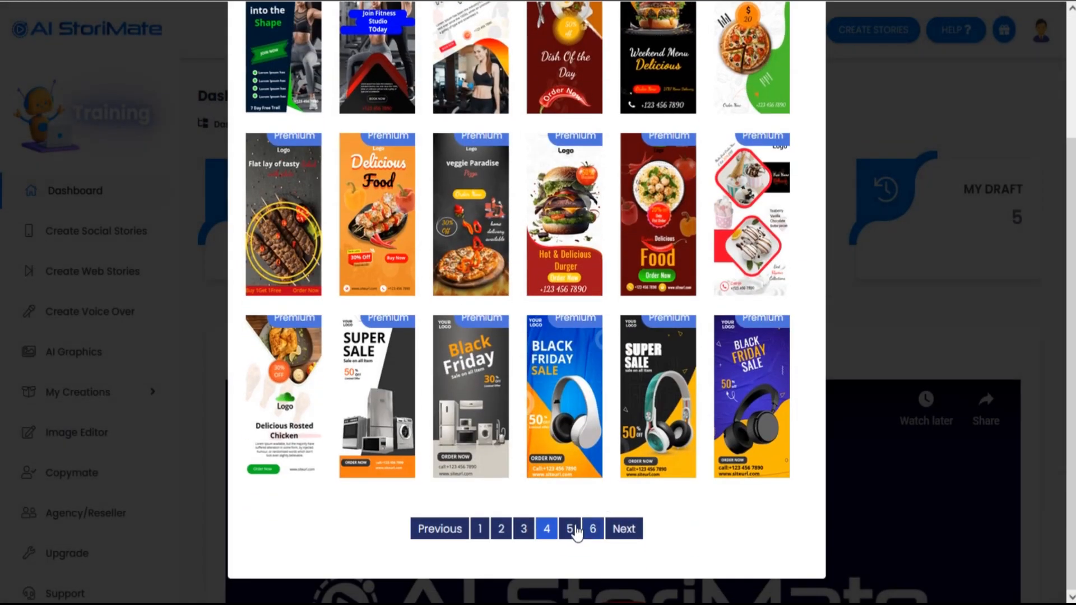
click(479, 532)
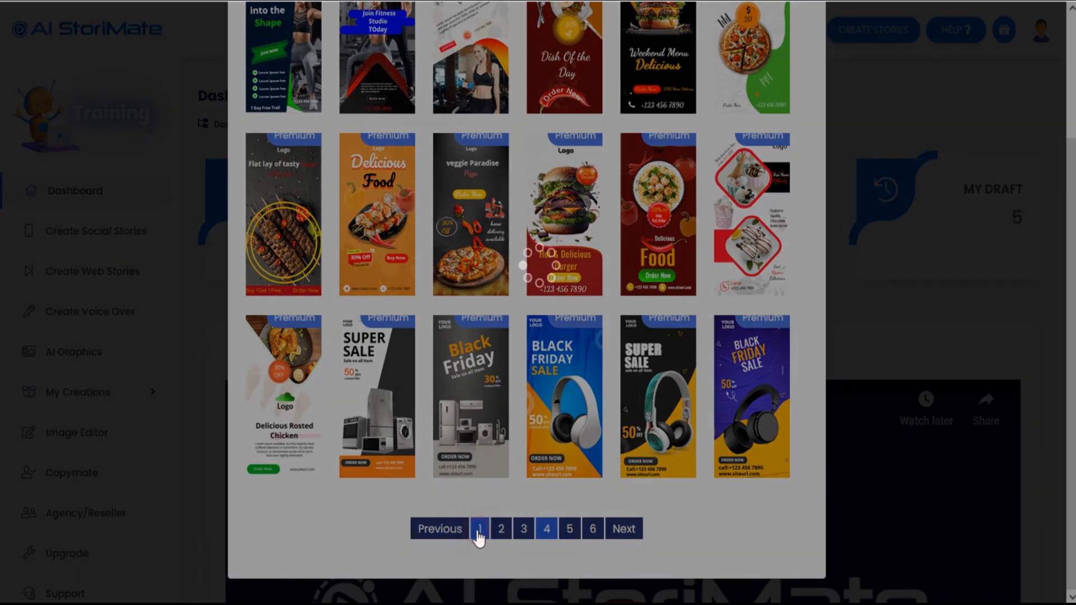
scroll(535, 245, up, 3)
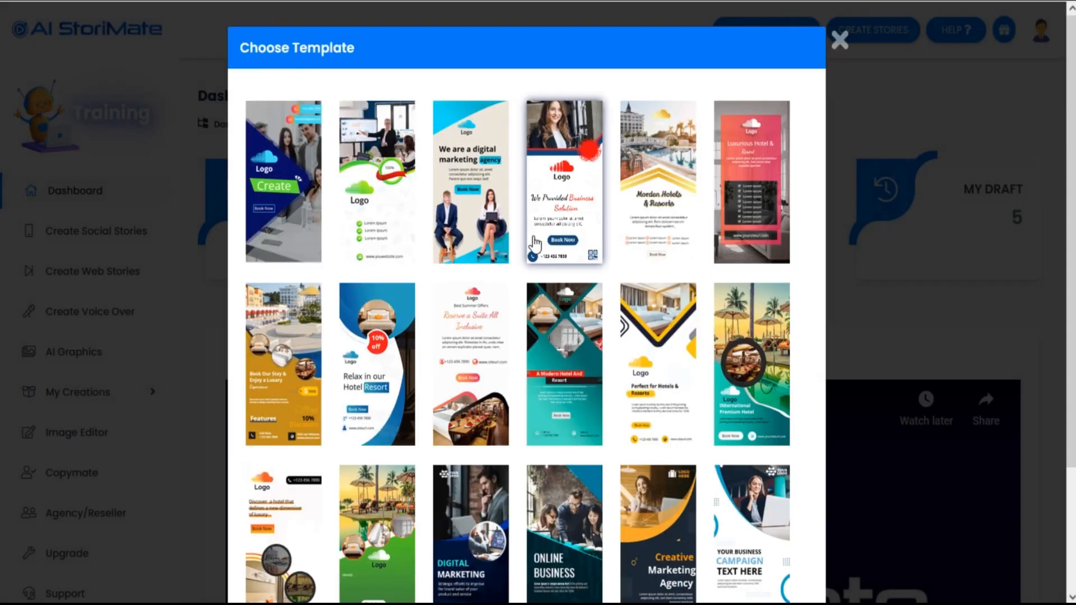
click(650, 200)
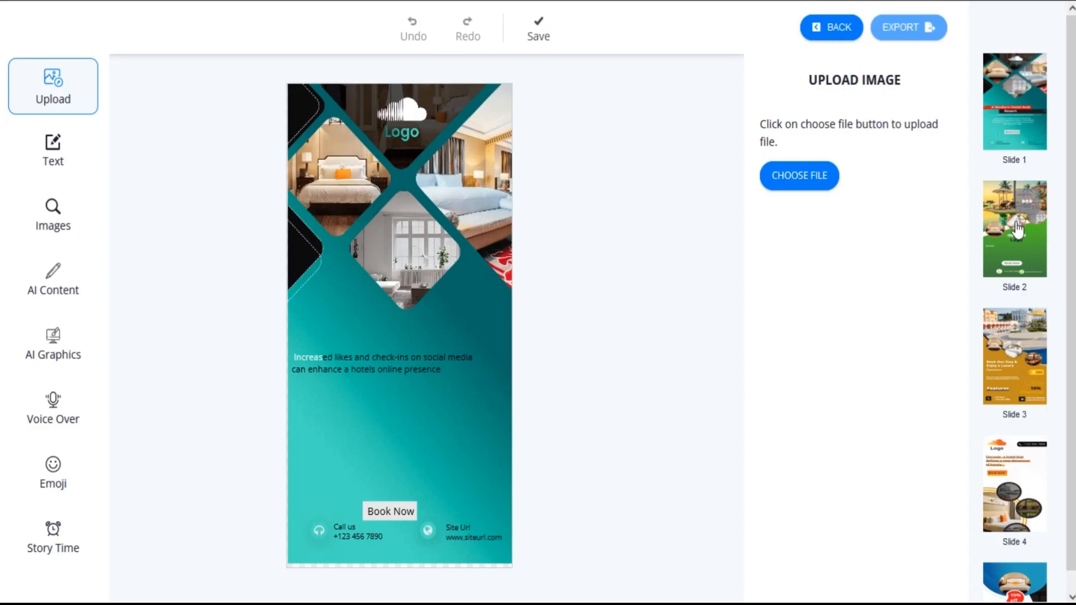
Step: Look through the thumbnails of the generated slides and the image upload options
scroll(1012, 420, down, 2)
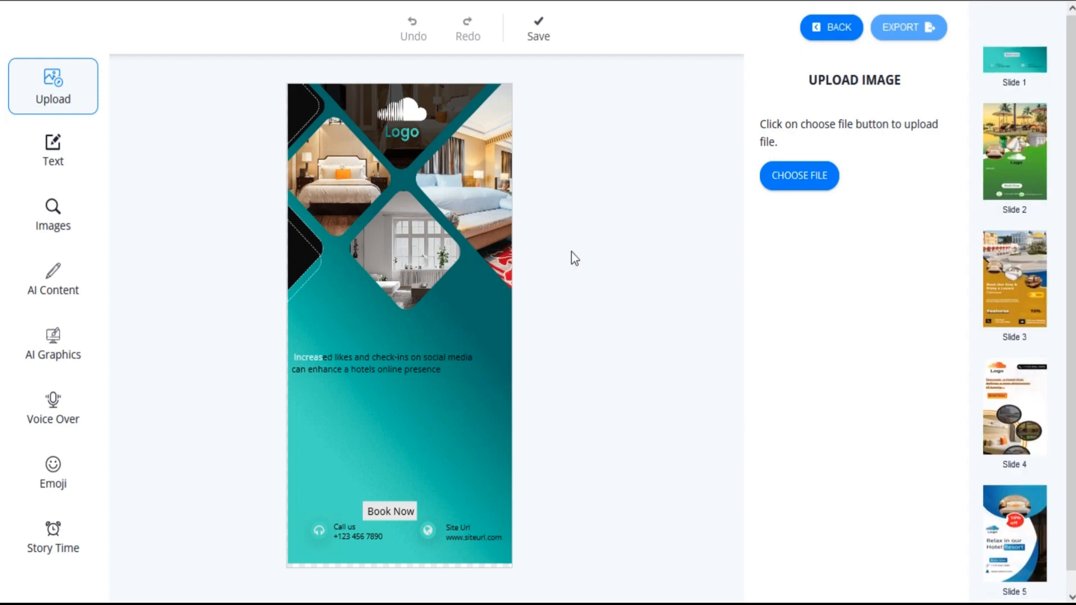
click(573, 183)
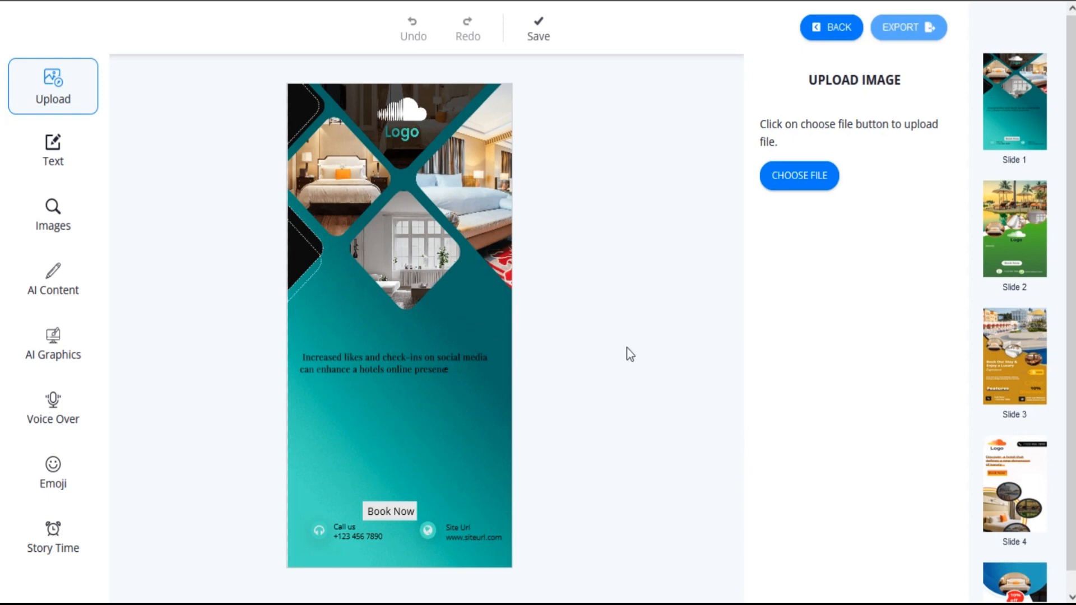
scroll(1026, 448, down, 2)
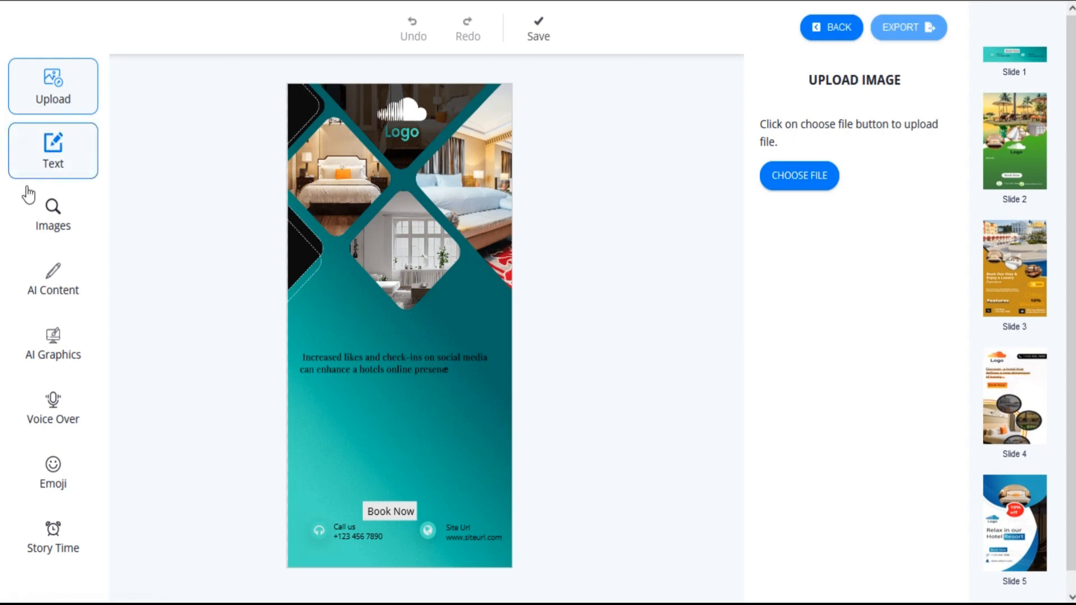
click(51, 90)
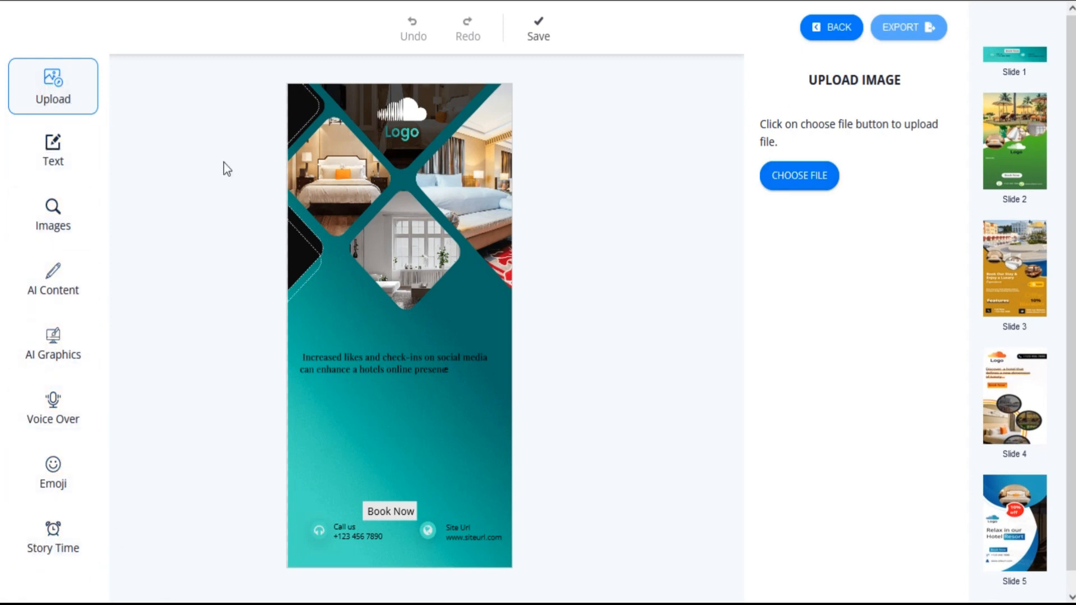
Step: Move the body text on slide 1 slightly upward and set its font to Indie Flower
click(360, 353)
drag(497, 351, 492, 352)
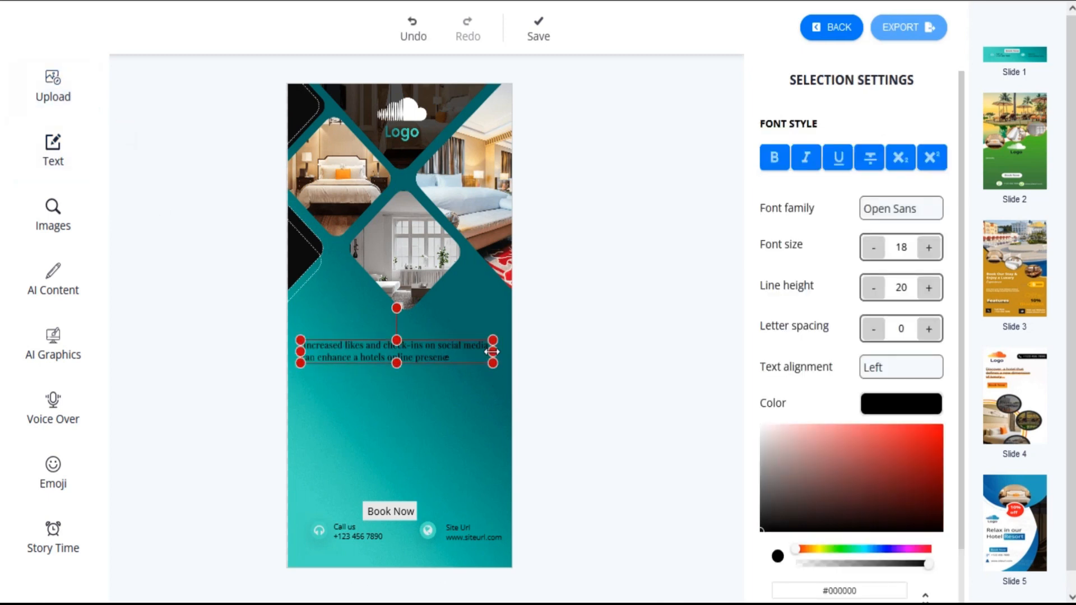
click(897, 209)
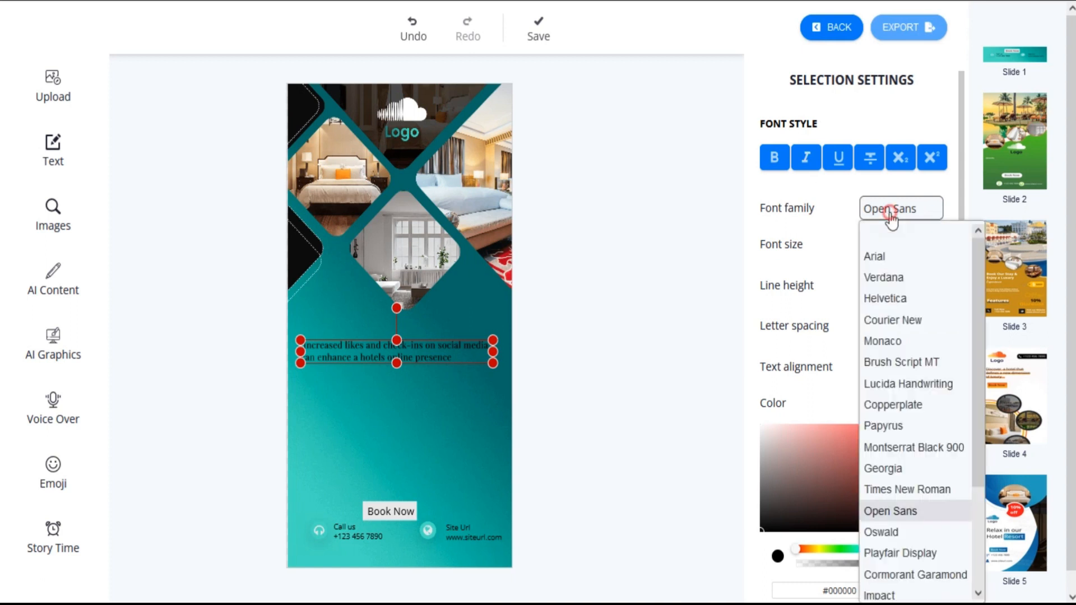
click(667, 228)
click(901, 209)
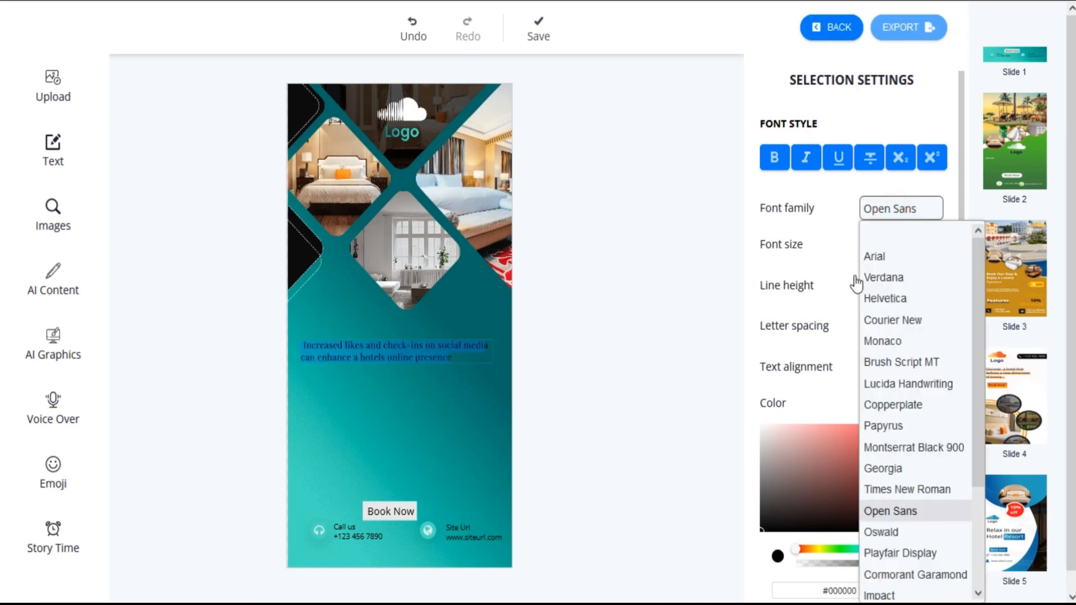
scroll(908, 504, down, 3)
click(907, 546)
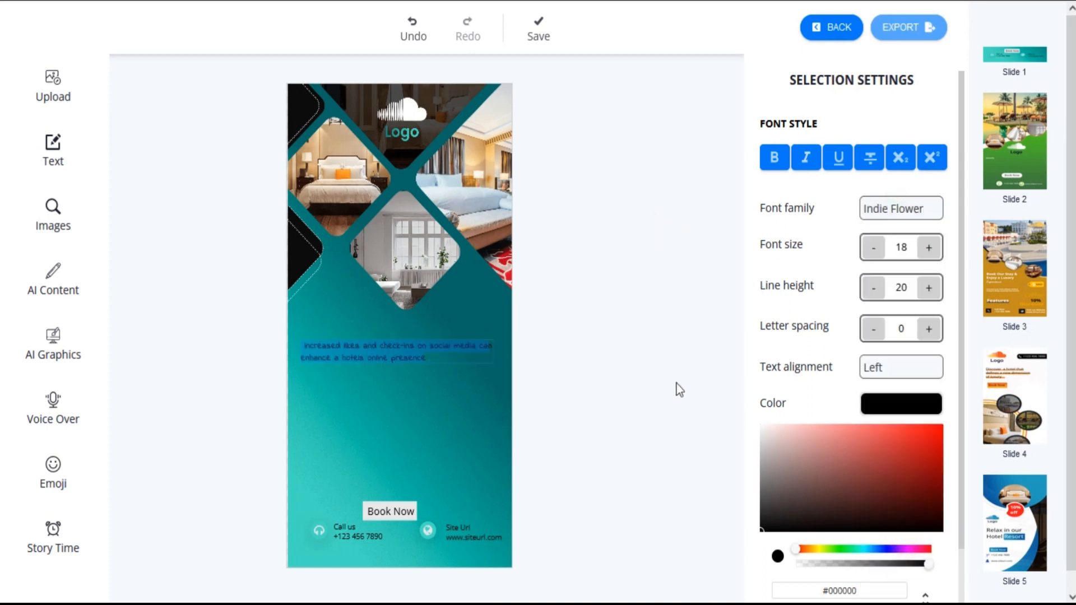
Step: Try bold on the body text, then enlarge the text to three lines and place it just above the Book Now label
click(773, 161)
click(775, 161)
click(621, 263)
scroll(896, 314, down, 2)
scroll(829, 338, up, 2)
scroll(819, 335, up, 1)
click(704, 159)
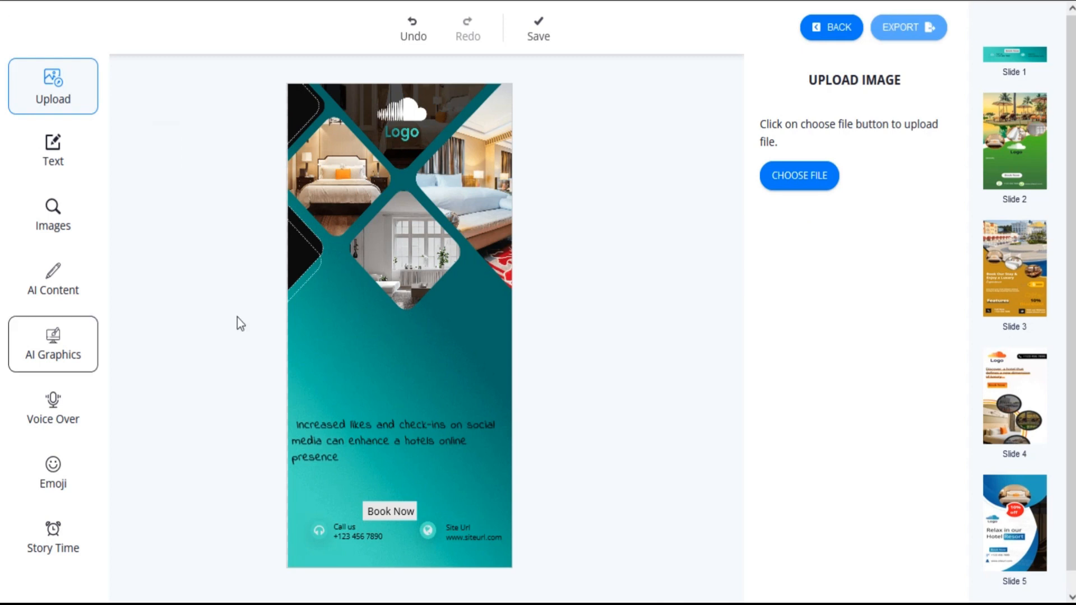
Step: Search the Pixels platform for images with the keyword "Hotel"
click(59, 227)
click(905, 191)
text(Hotel)
click(919, 227)
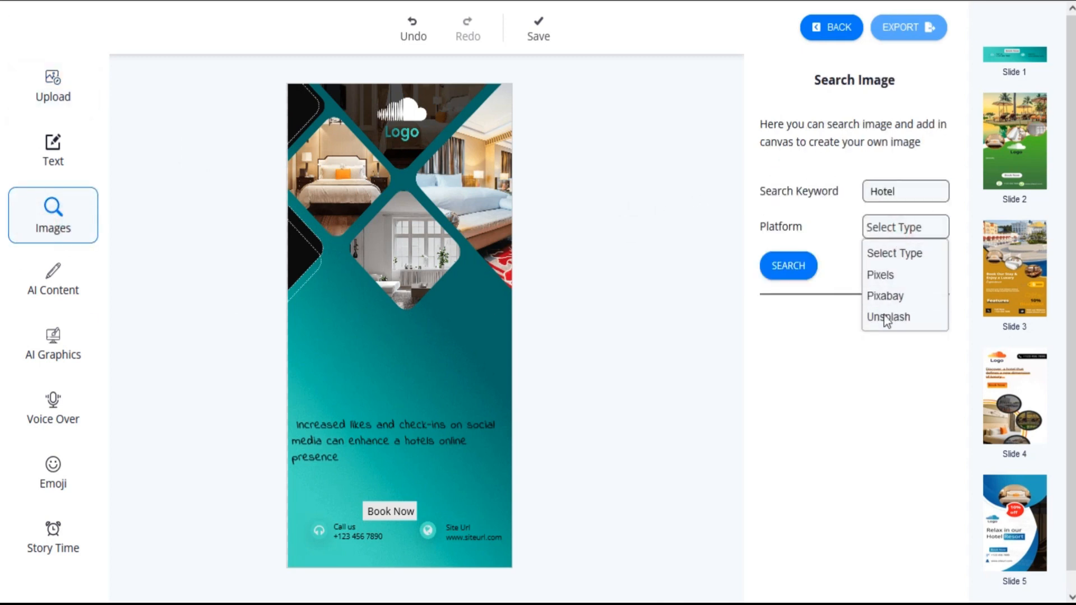
click(880, 275)
click(798, 269)
Step: Add the grey marble hotel lobby photo to slide 1, shrink it and place it above the start of the body text
scroll(840, 336, down, 3)
scroll(829, 398, down, 3)
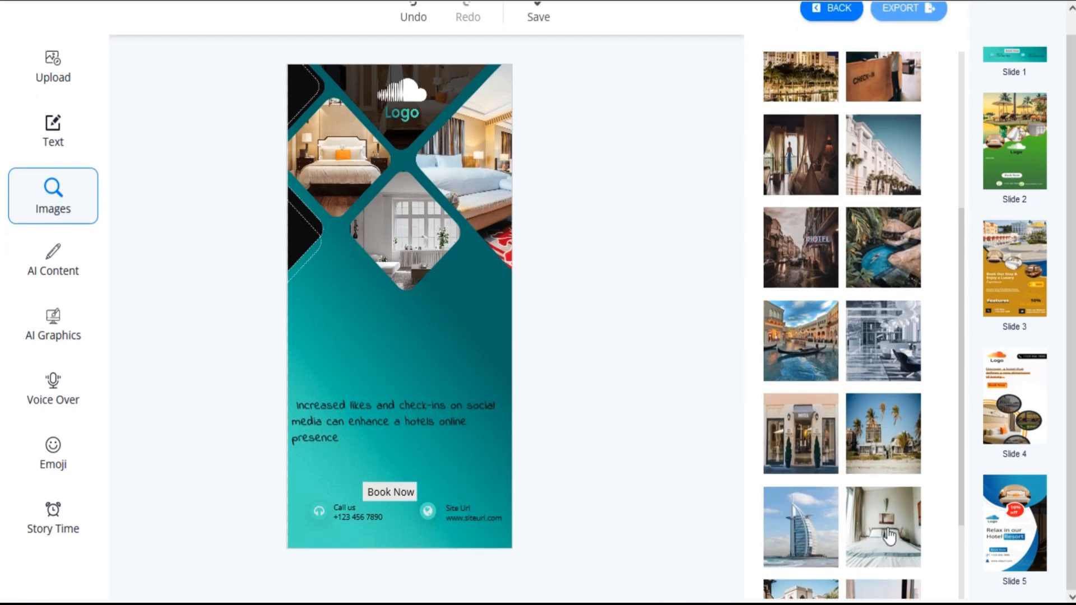
scroll(841, 491, up, 1)
click(878, 451)
click(404, 293)
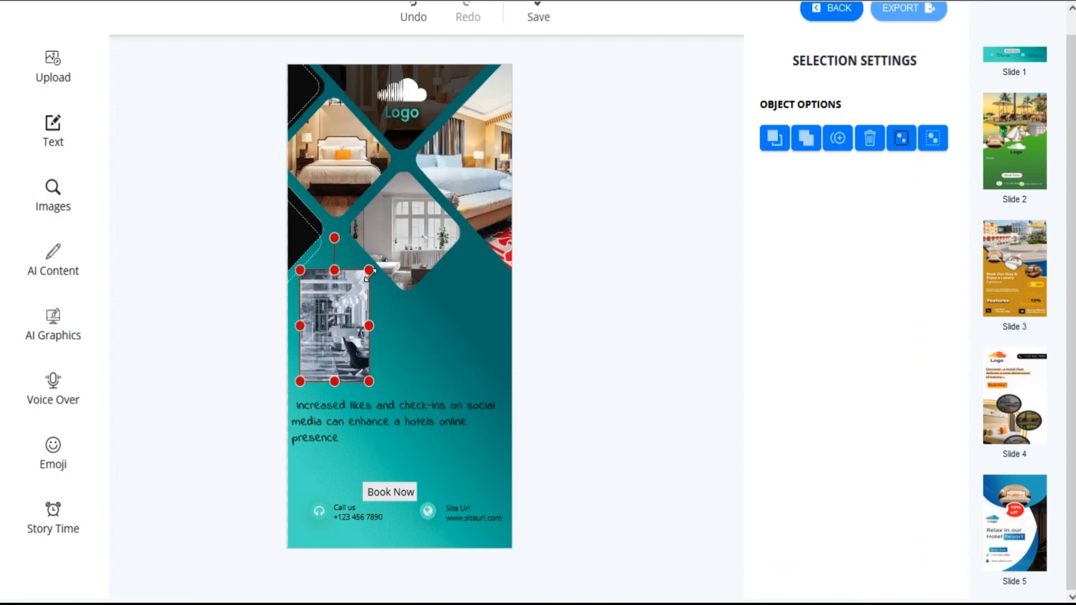
mouse_move(370, 274)
mouse_down()
mouse_move(385, 250)
mouse_move(372, 271)
mouse_up()
drag(335, 339, 334, 345)
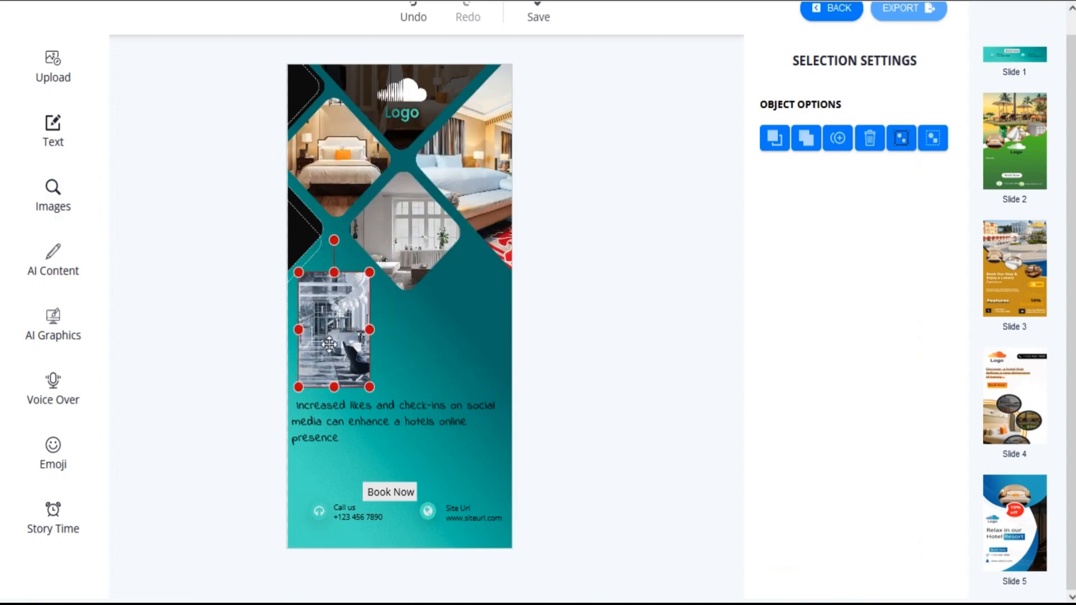
click(193, 238)
Step: Generate English AI content of the type Short Descriptions for the keywords "Hotel Ads"
click(53, 266)
click(784, 176)
text(Hotel Ads)
click(829, 229)
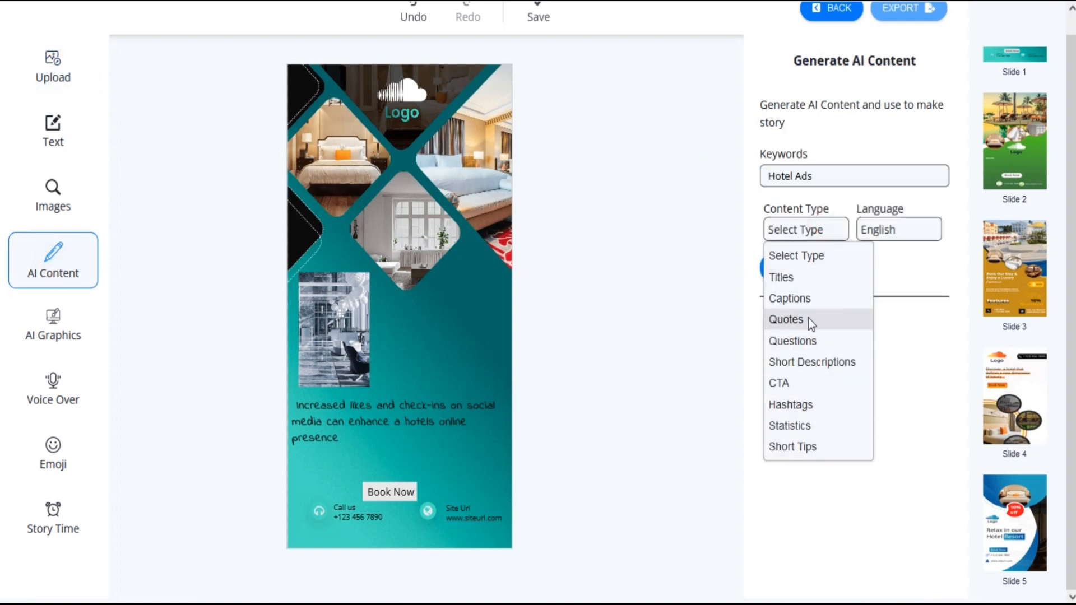
click(806, 362)
click(886, 231)
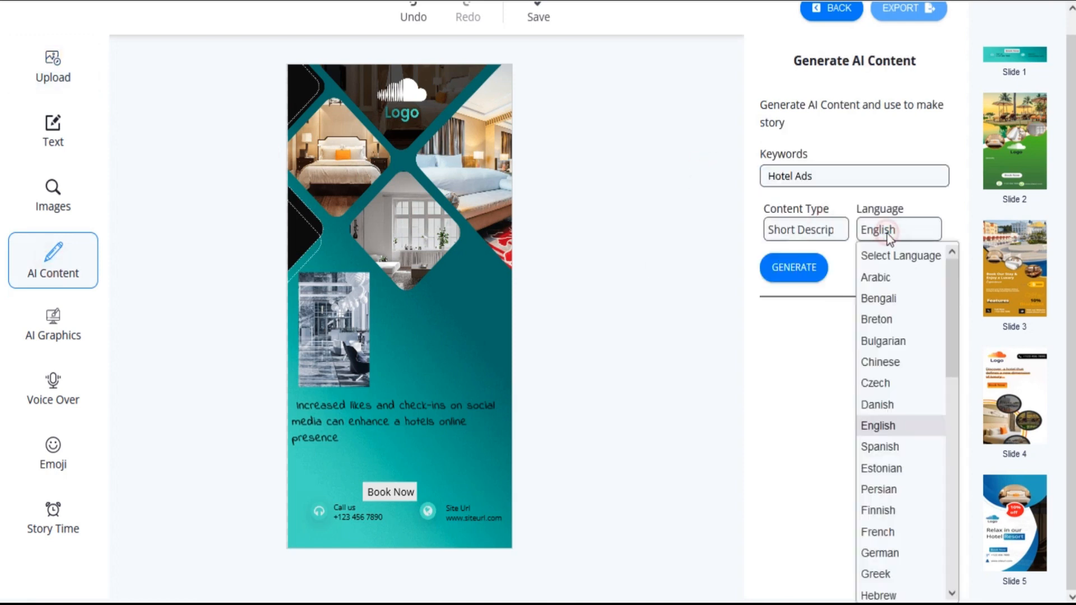
click(930, 425)
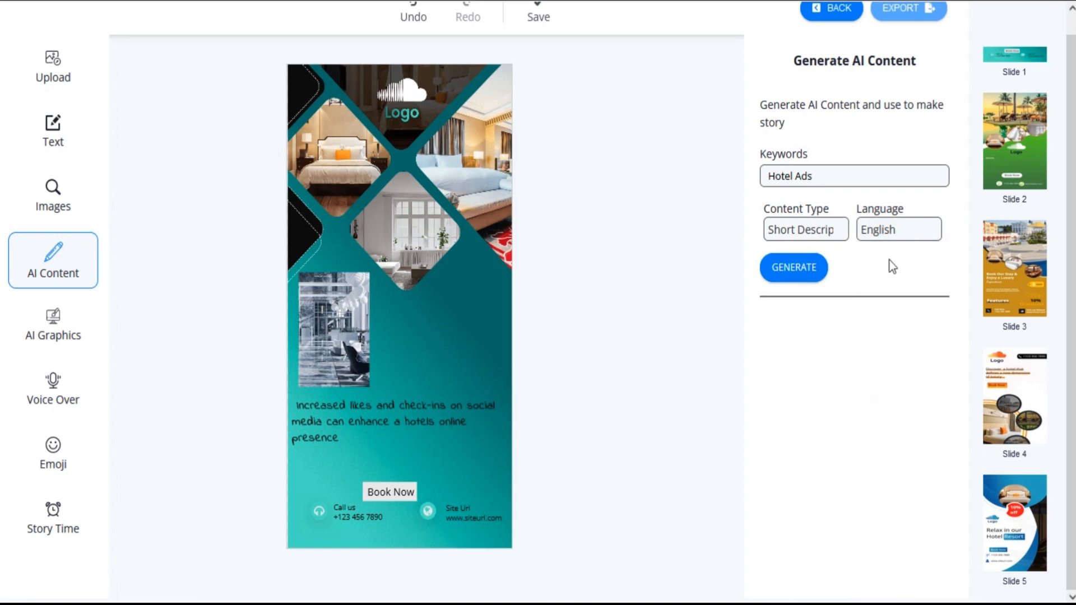
click(798, 276)
Step: Replace slide 1's body text with "Relax in luxury at our beachfront hotel with stunning ocean views and world-class amenities"
scroll(844, 434, down, 3)
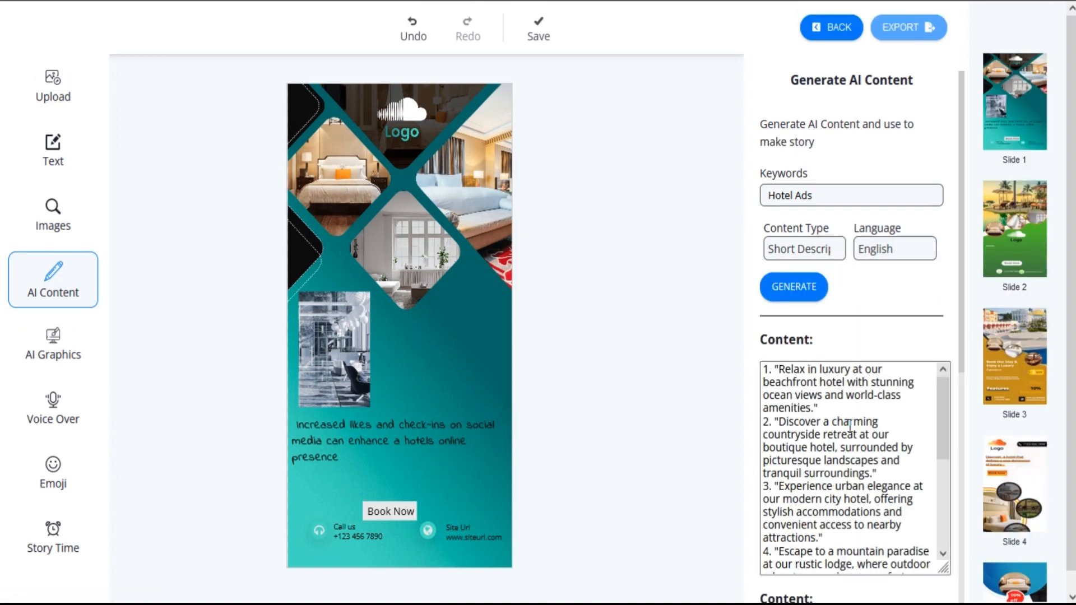
scroll(843, 435, up, 3)
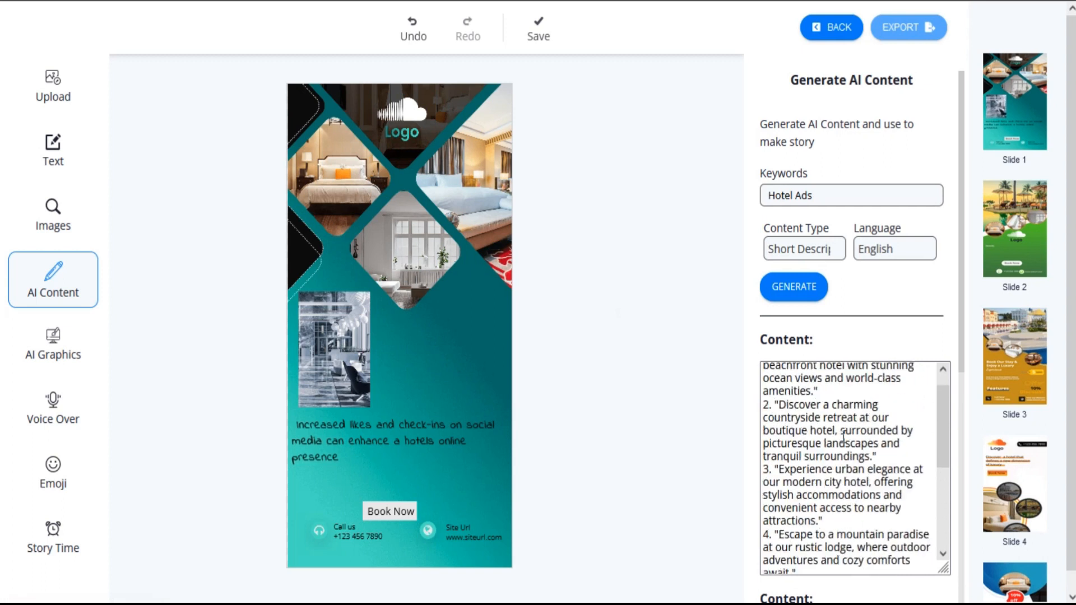
click(275, 422)
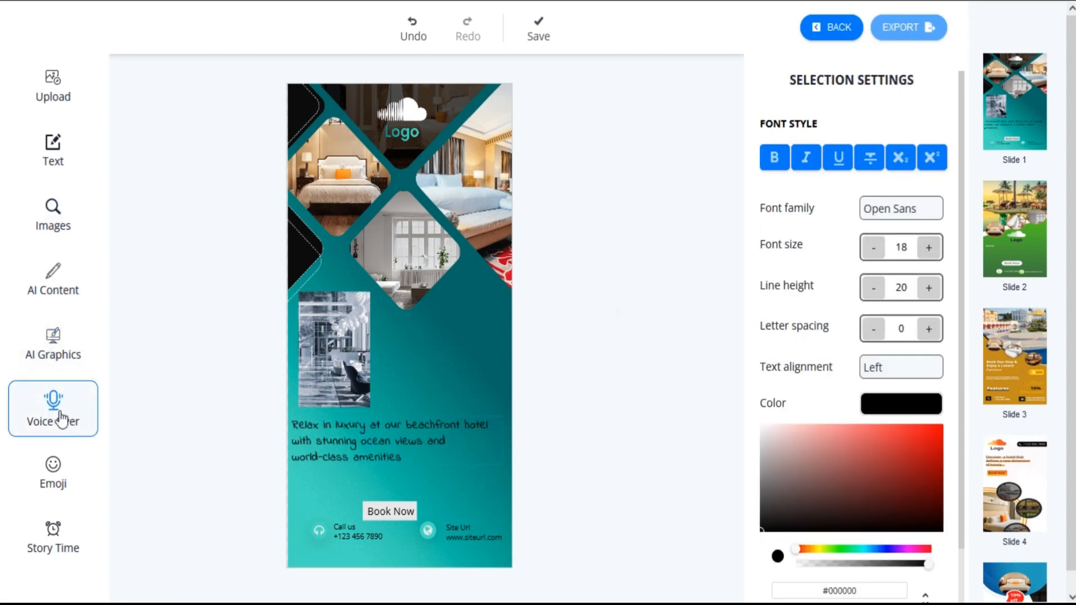
Step: Browse the available smiley emojis, word stickers and people cut-outs for the story
click(65, 473)
click(790, 107)
scroll(822, 352, down, 5)
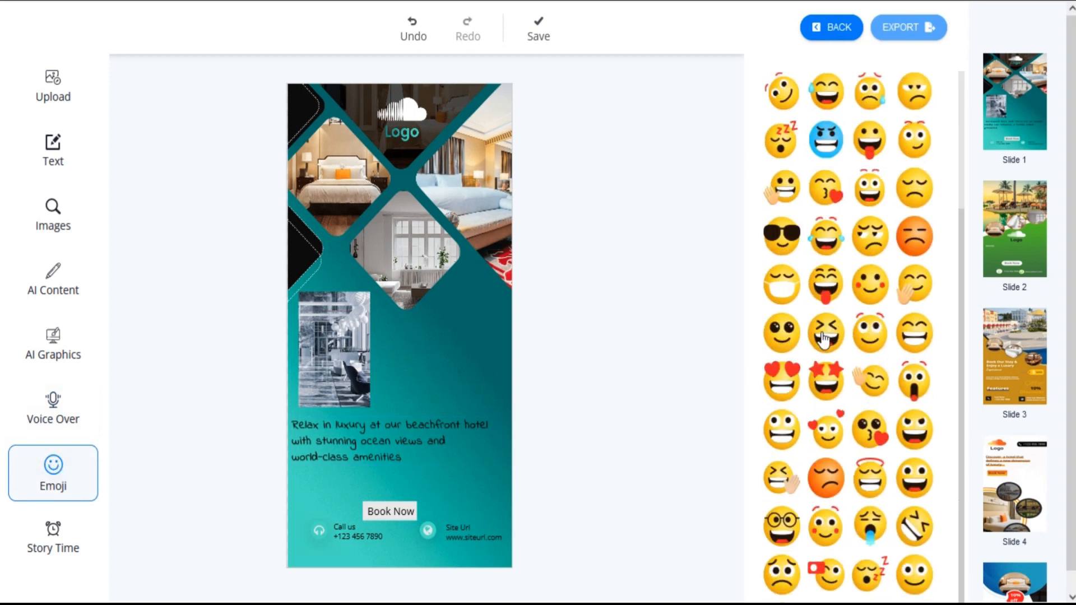
click(849, 99)
scroll(844, 367, down, 10)
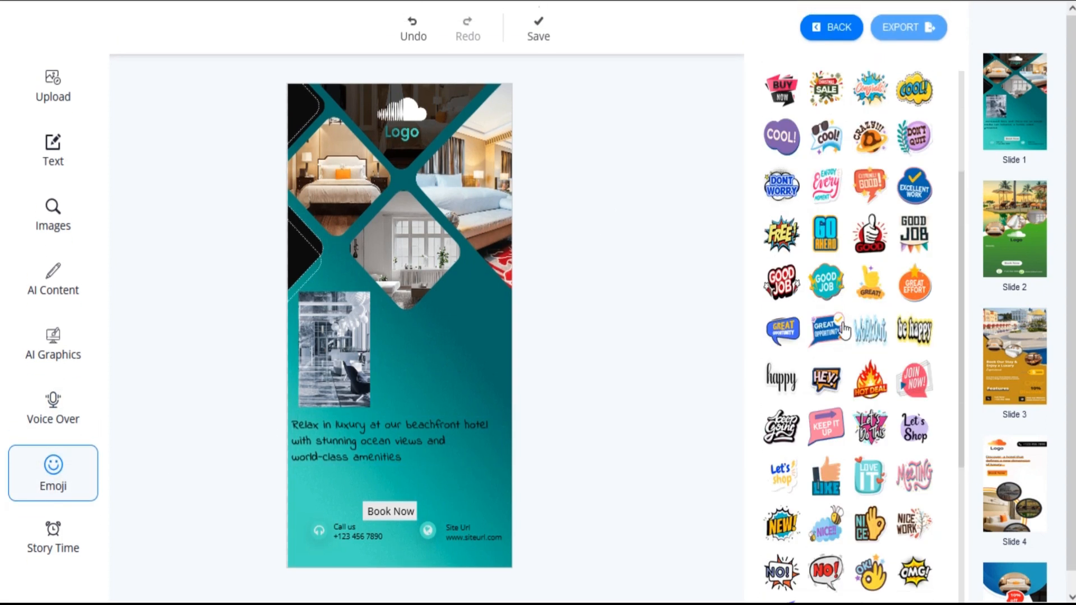
scroll(815, 297, up, 3)
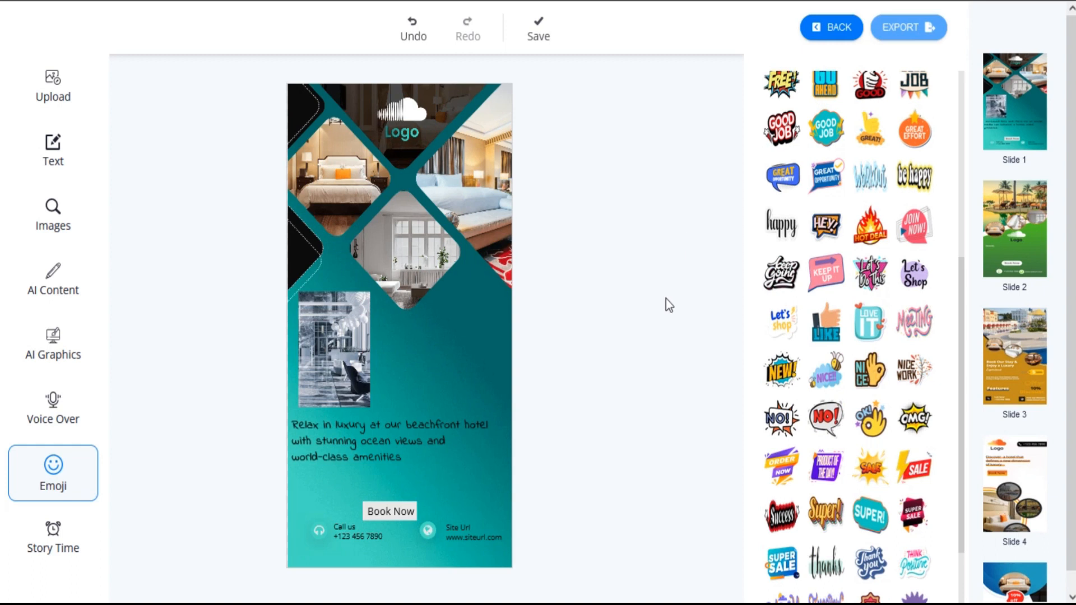
scroll(815, 169, up, 6)
click(905, 107)
scroll(872, 314, down, 6)
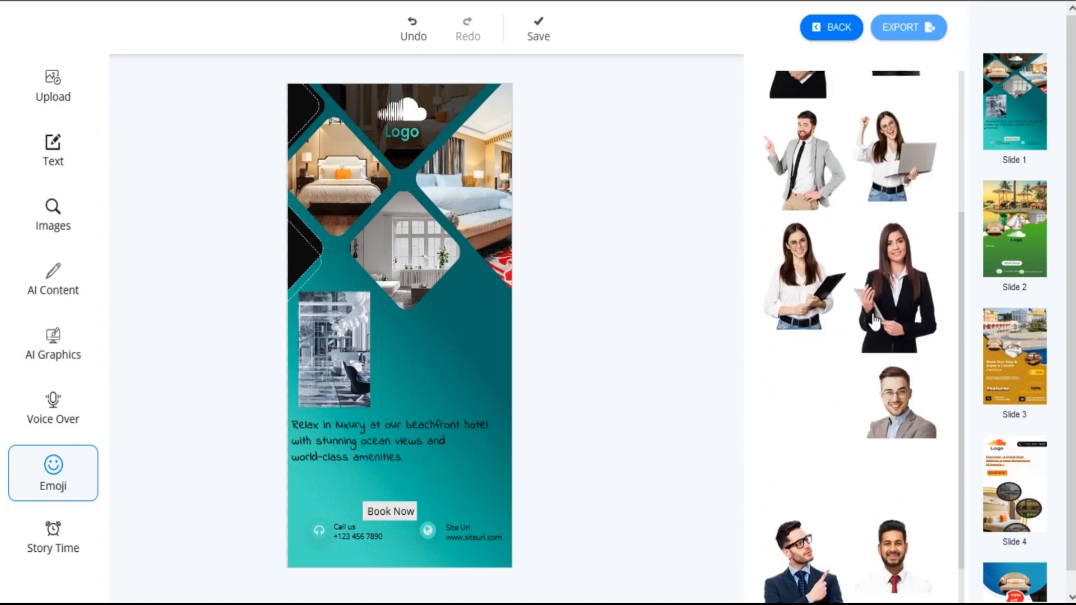
Step: Add the cut-out of the pointing bearded man to slide 1, shrink it and place it beside the lobby photo above the body text
scroll(872, 371, up, 6)
click(806, 358)
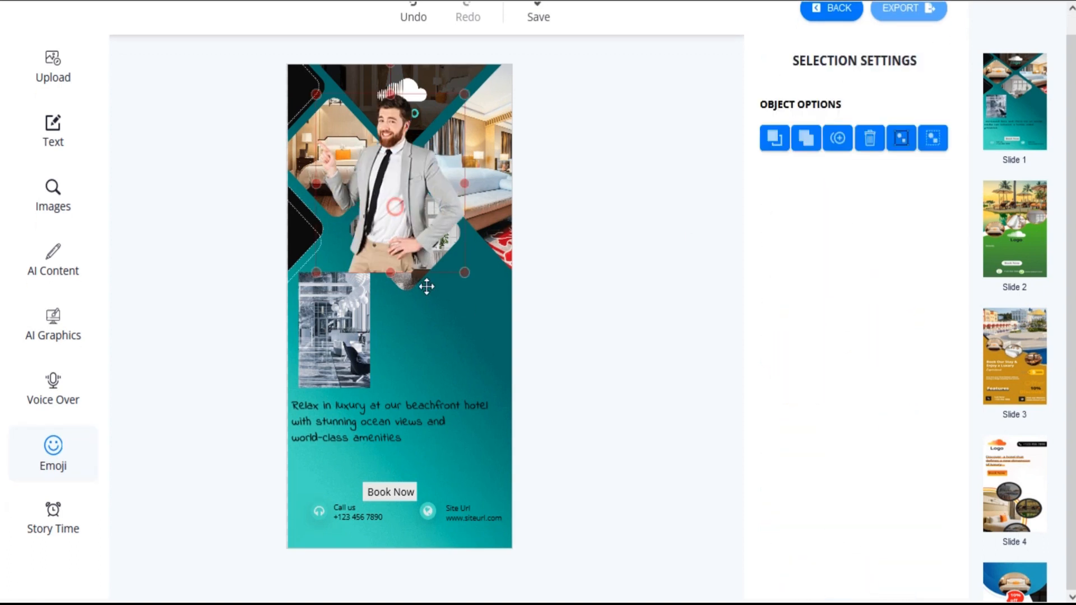
drag(368, 146, 409, 292)
drag(357, 230, 418, 282)
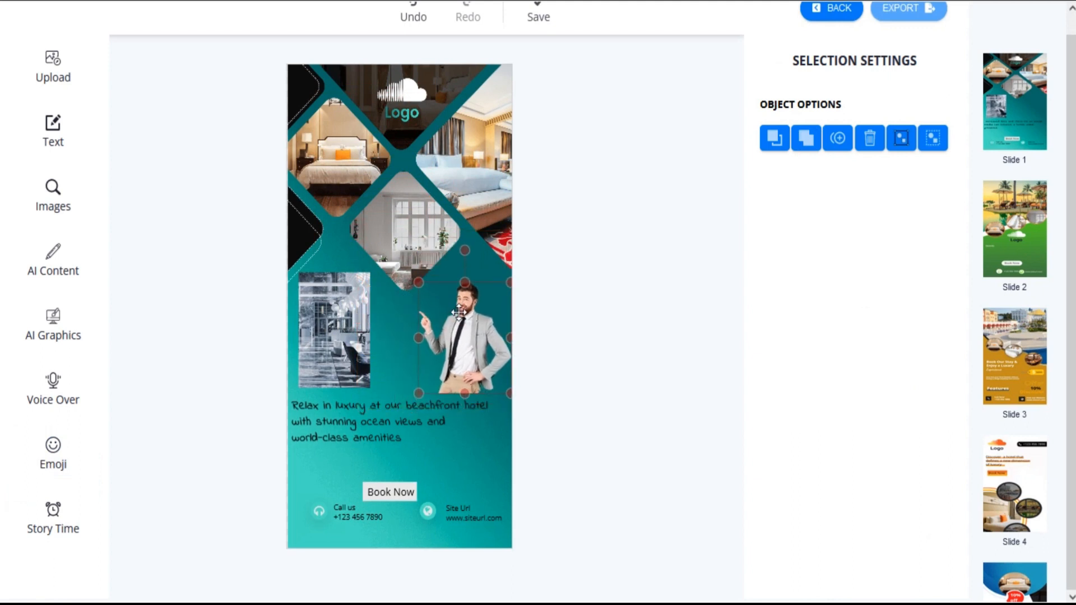
click(152, 112)
Step: View the slide duration choices for slide 1 without picking one, and save the story
click(56, 526)
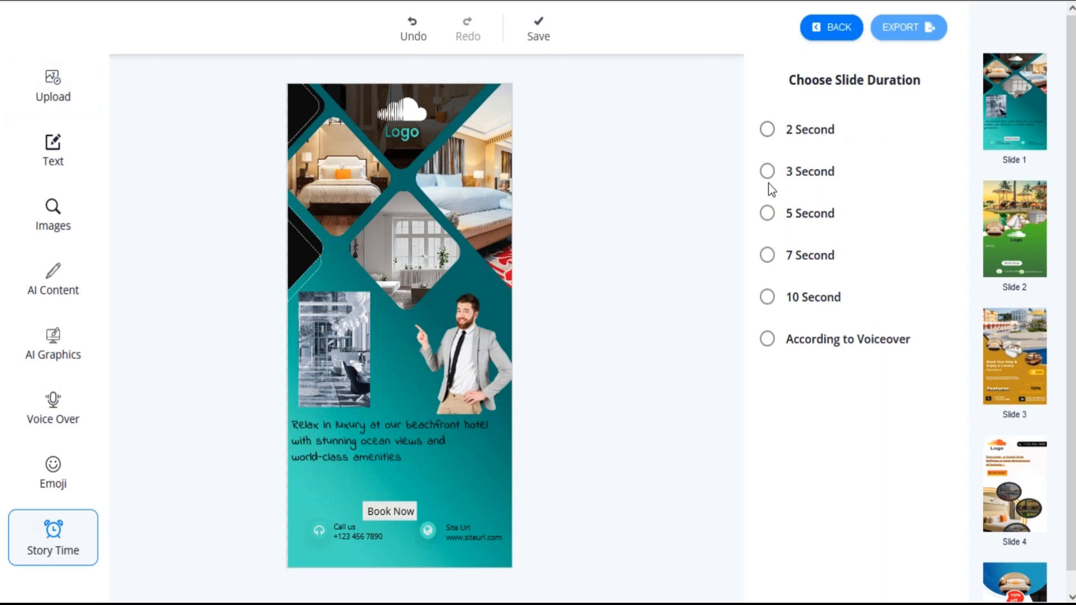
click(693, 241)
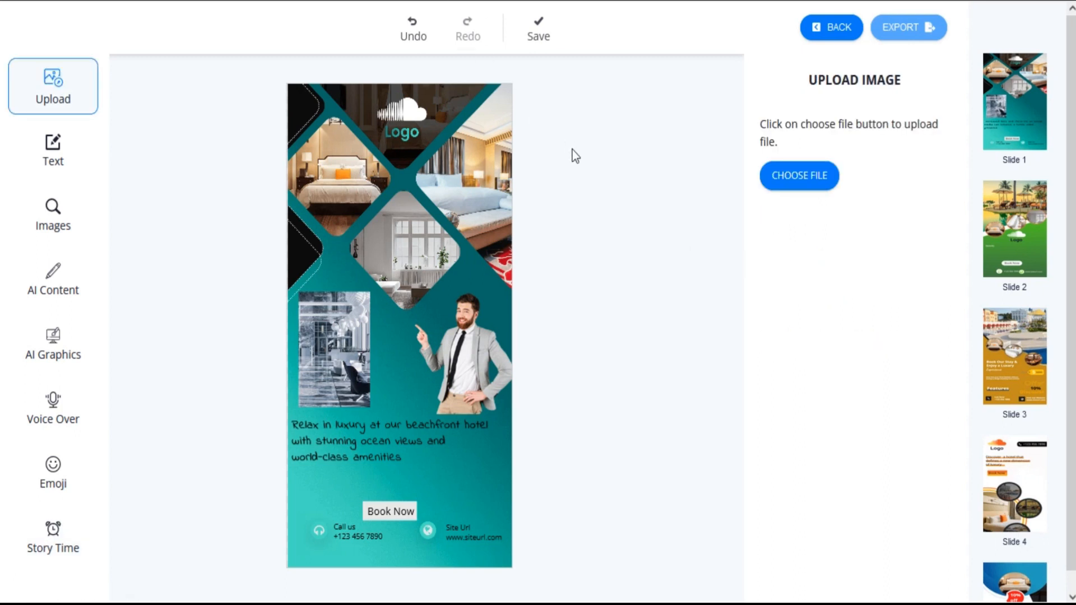
click(537, 29)
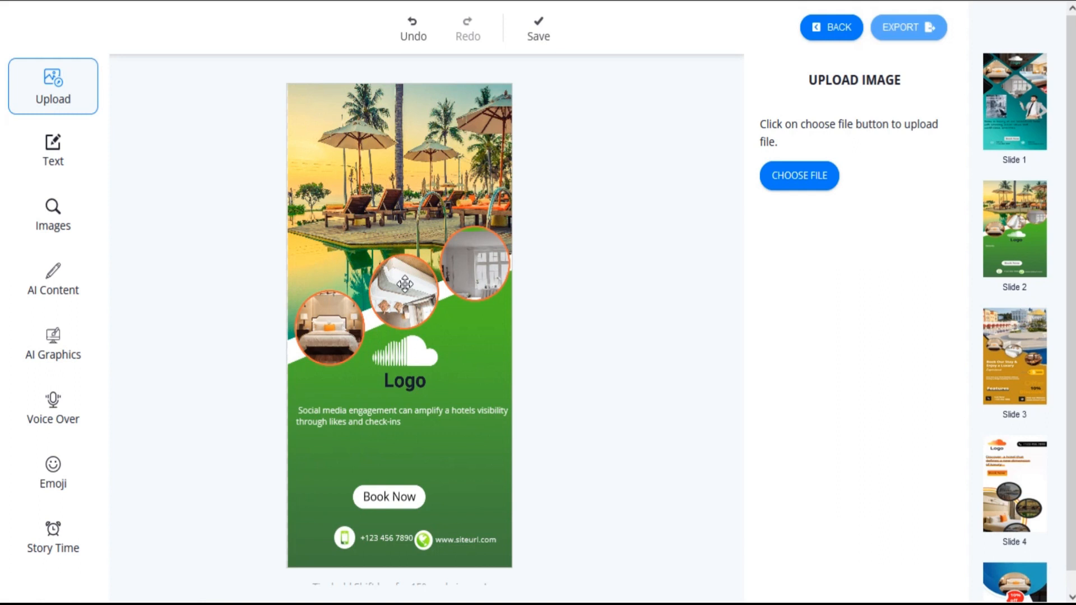
Step: Rotate the middle circular bed photo on slide 2 until the bed sits nearly upright
click(403, 283)
drag(469, 287, 355, 294)
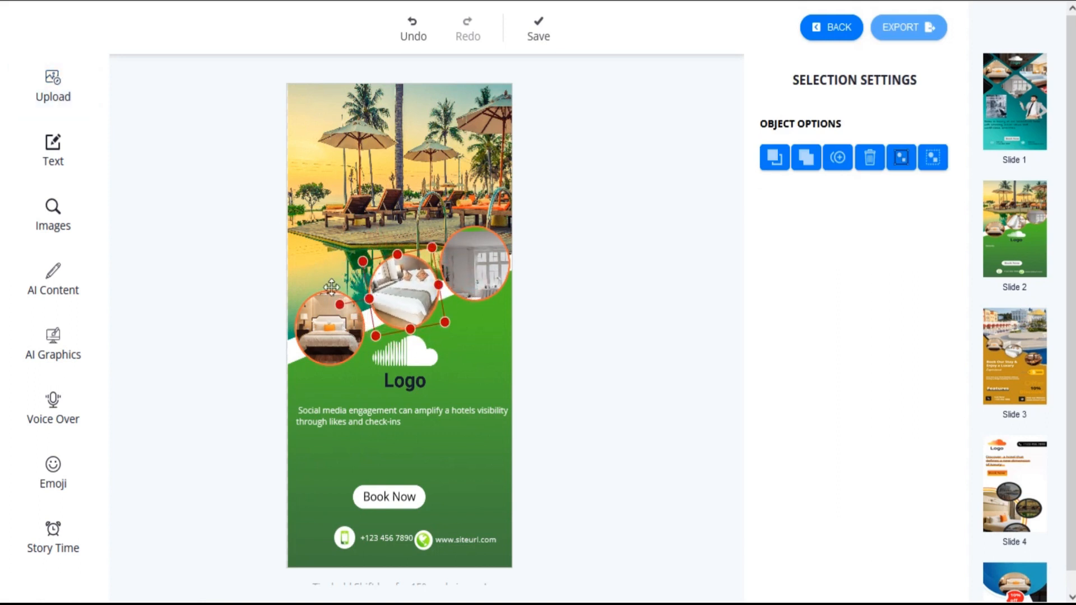
click(186, 215)
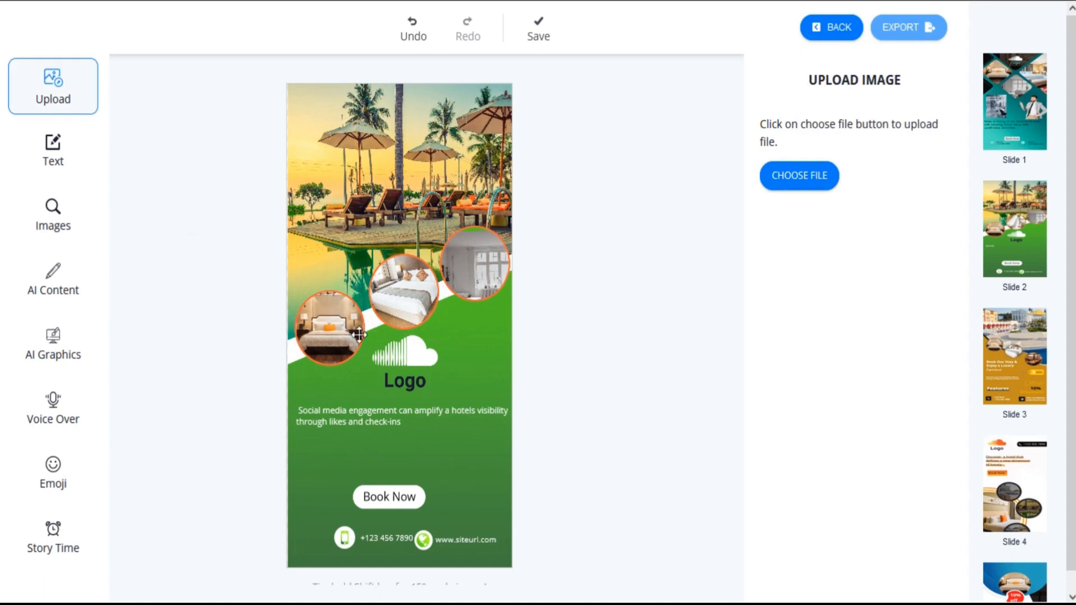
Step: Shrink slide 2's logo and move it to the slide's upper-right corner, and enlarge the body text to font size 18
drag(397, 360, 394, 139)
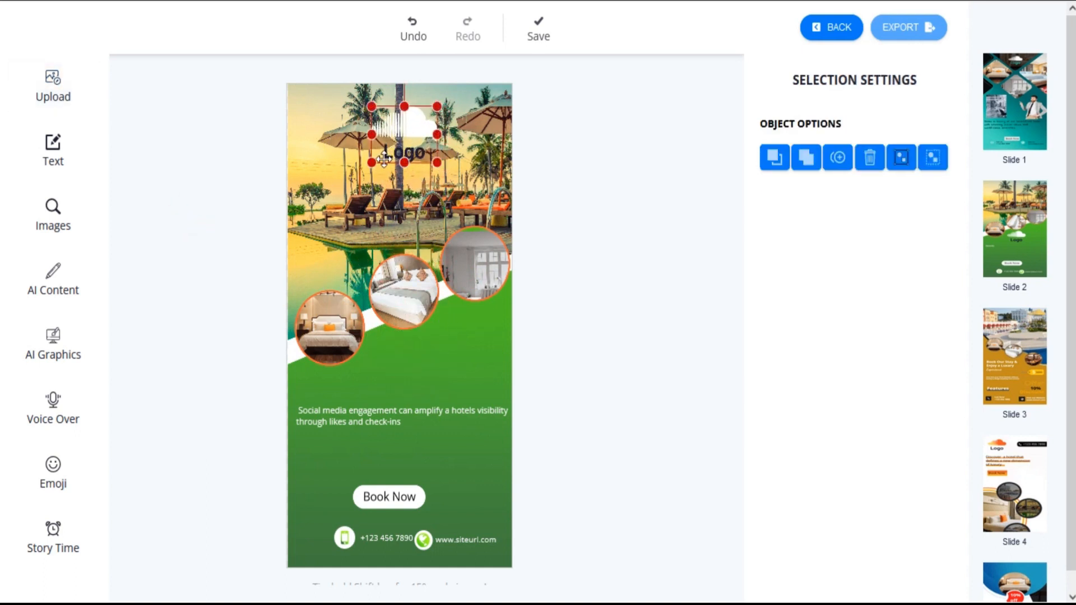
drag(386, 128, 460, 115)
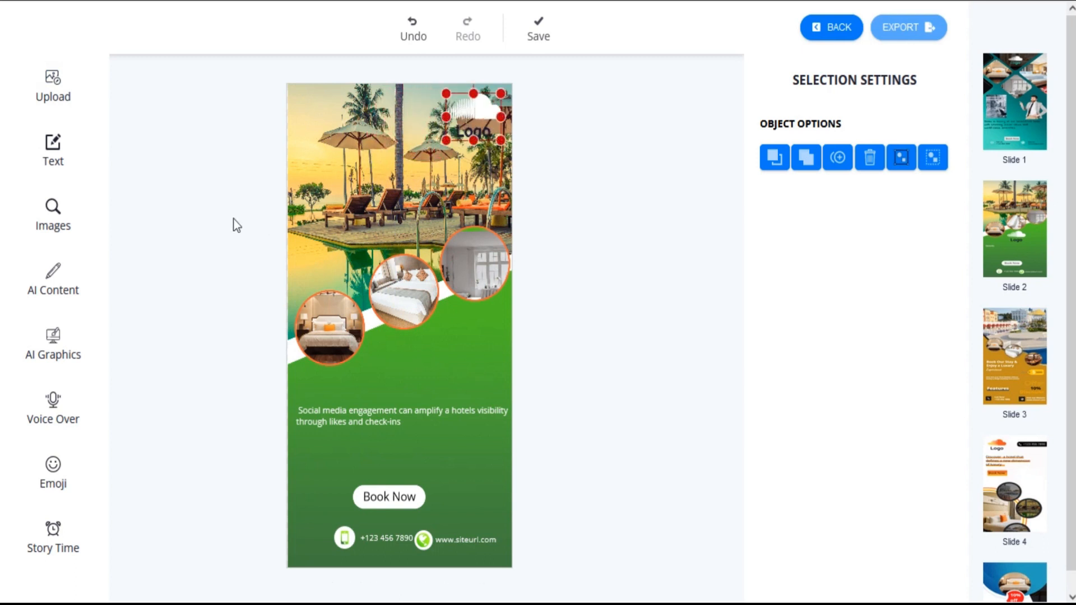
click(181, 169)
click(375, 419)
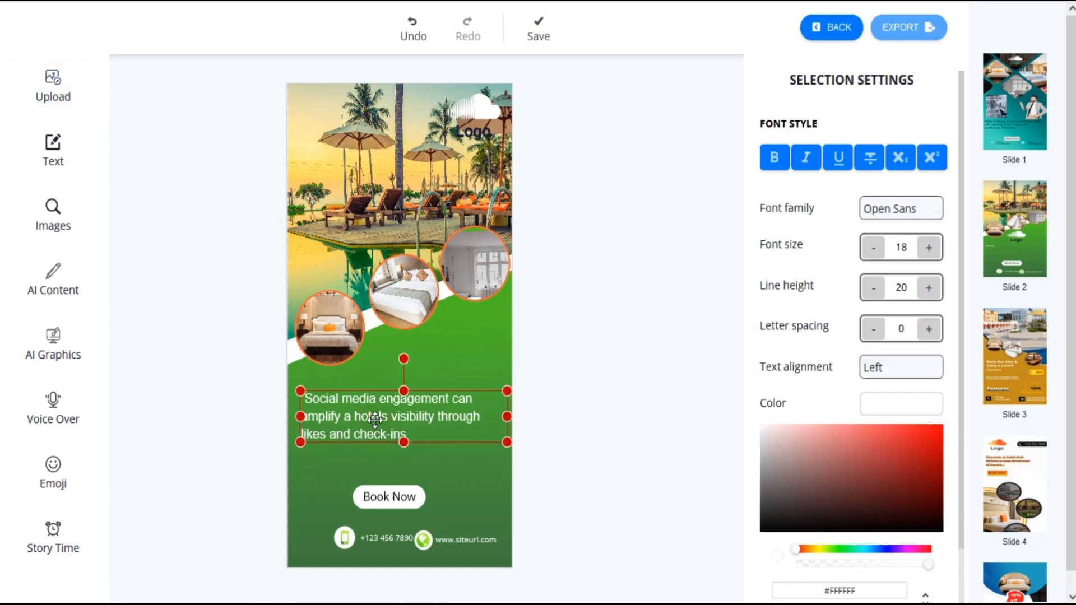
click(199, 173)
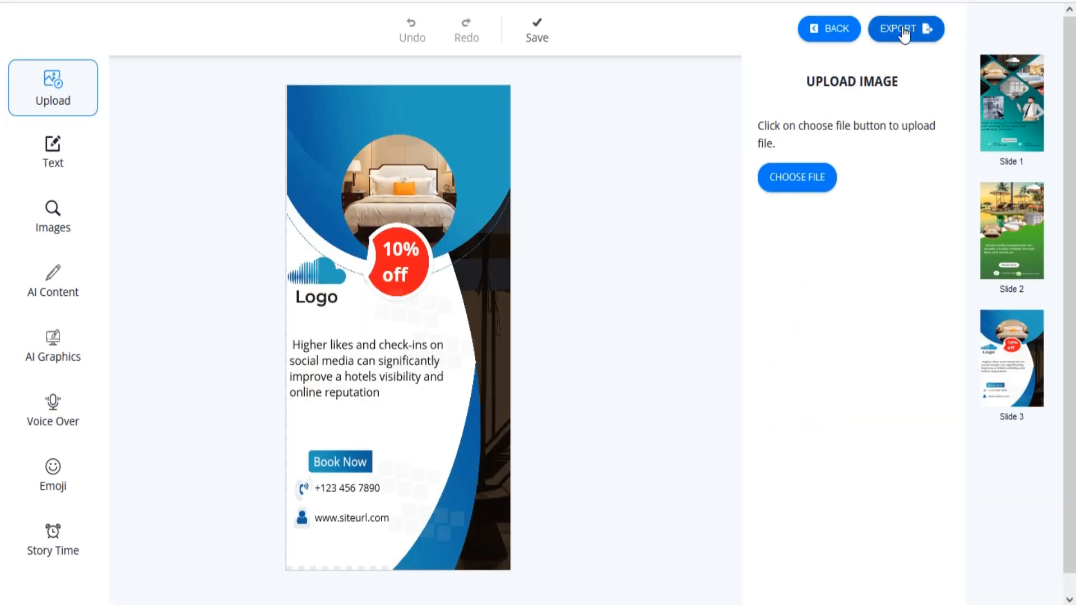
Step: Start exporting the story with library music, choose the track bounce-114024 and preview it
click(903, 31)
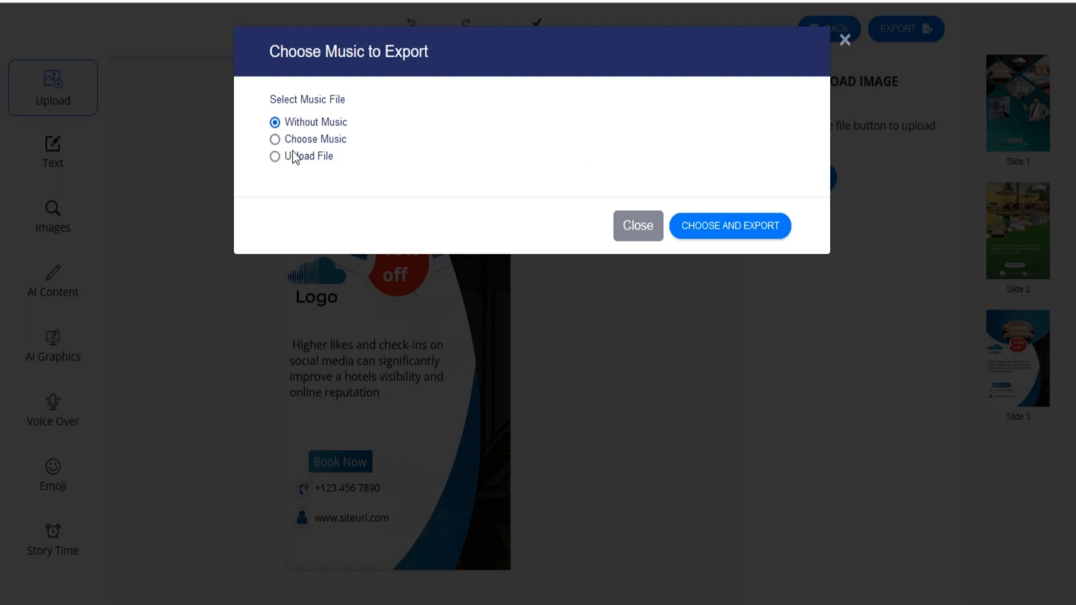
click(275, 140)
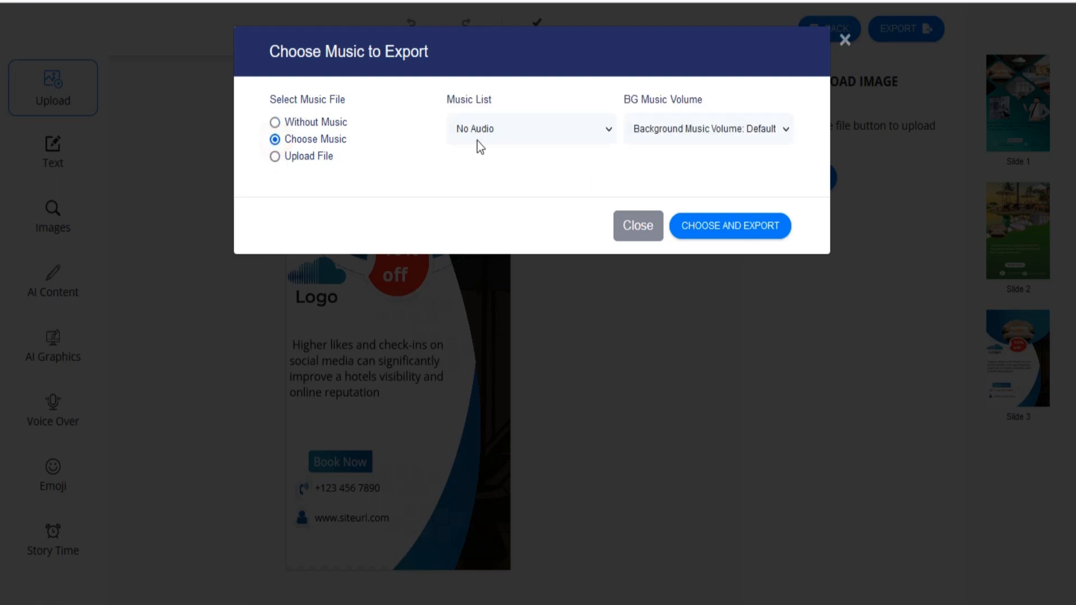
click(514, 130)
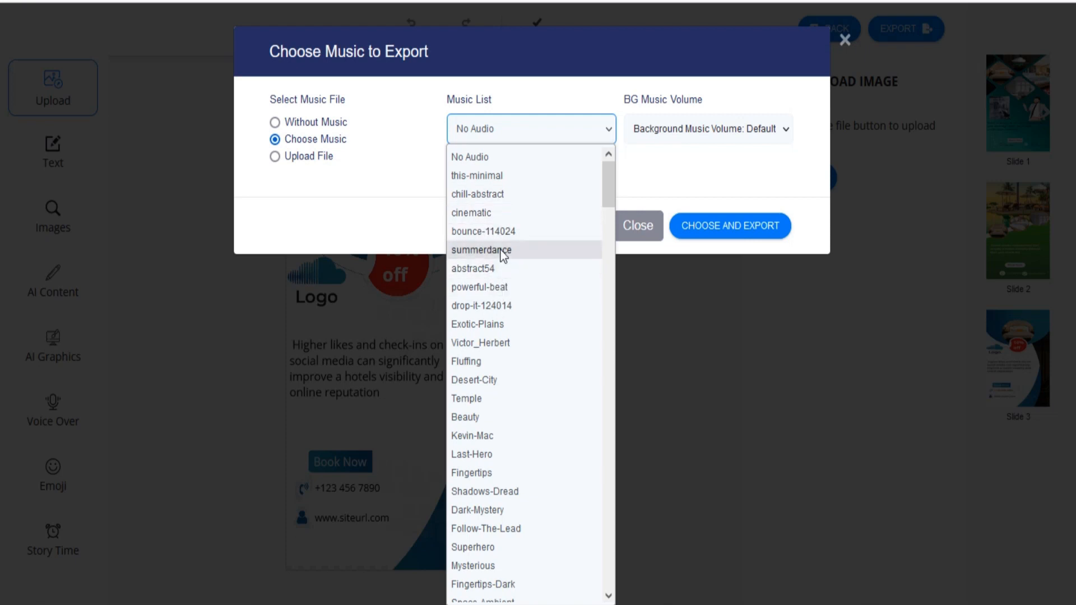
click(501, 231)
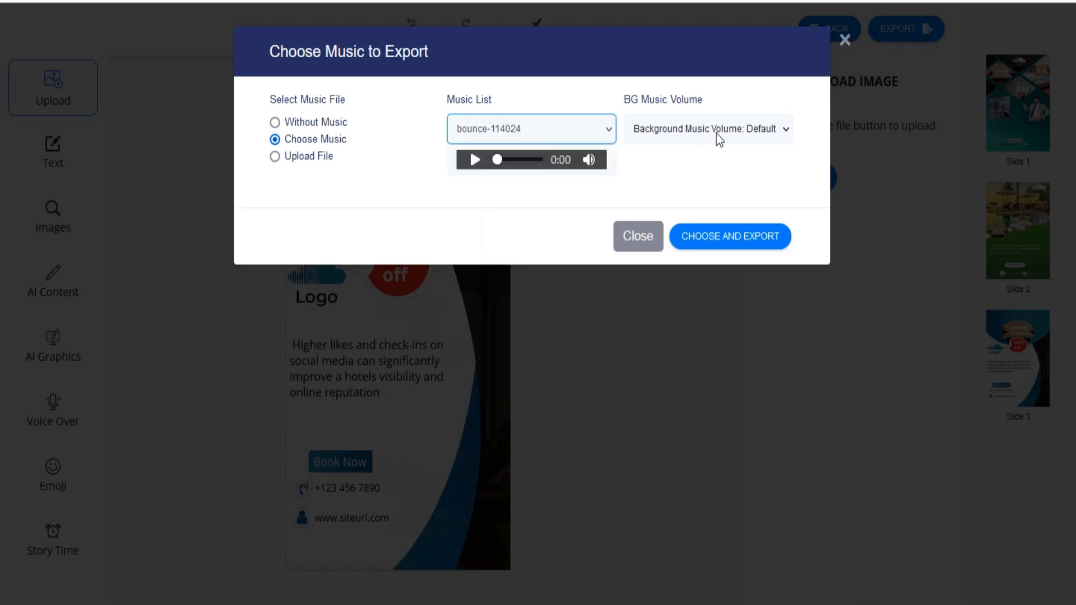
click(475, 161)
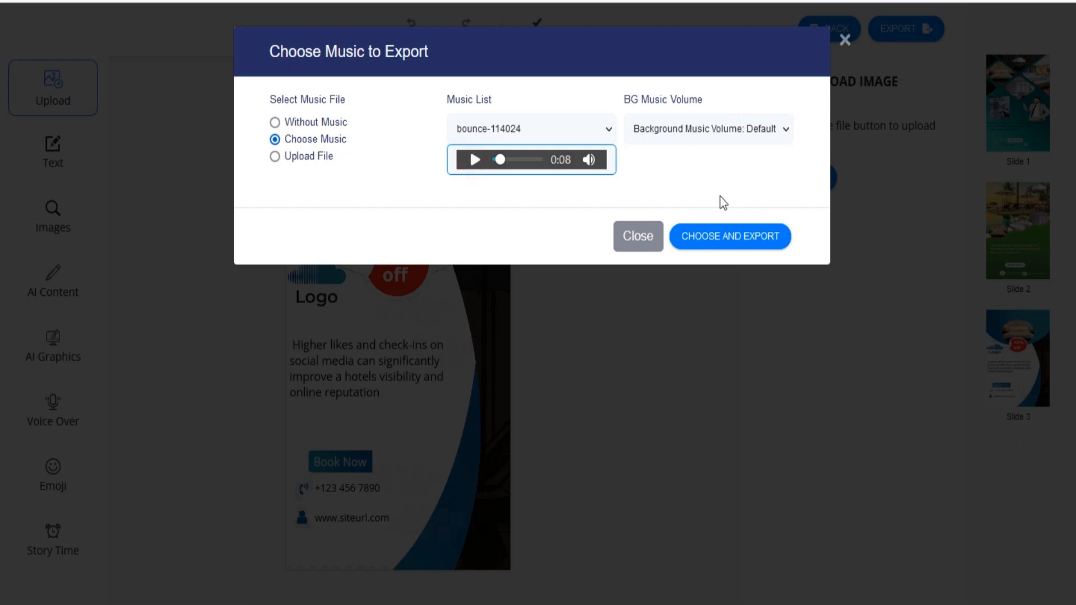
Step: Set the background music volume to 0.10 and export the story
click(725, 134)
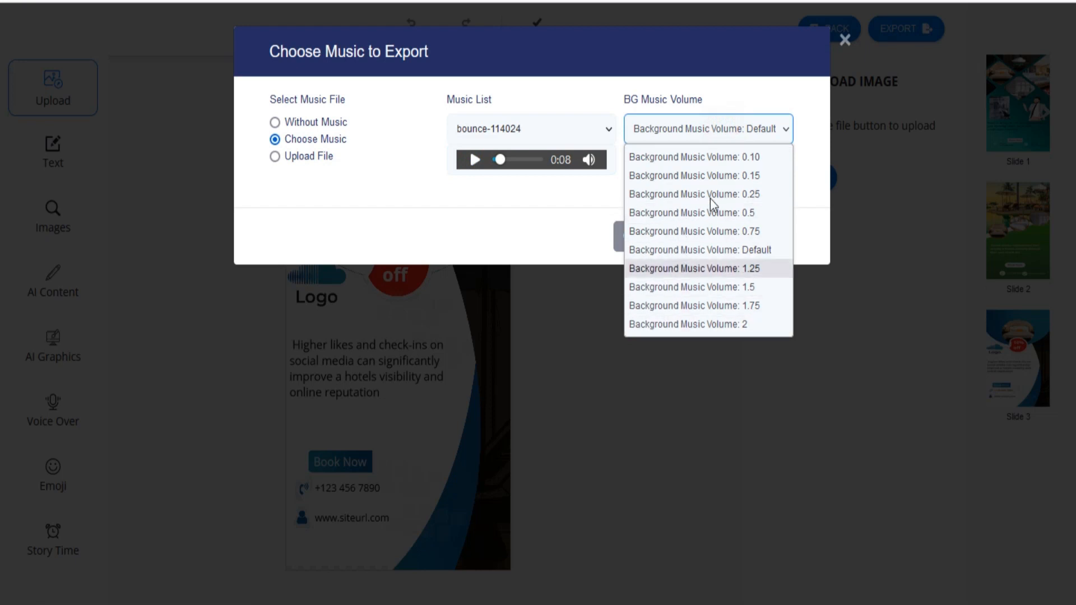
click(717, 157)
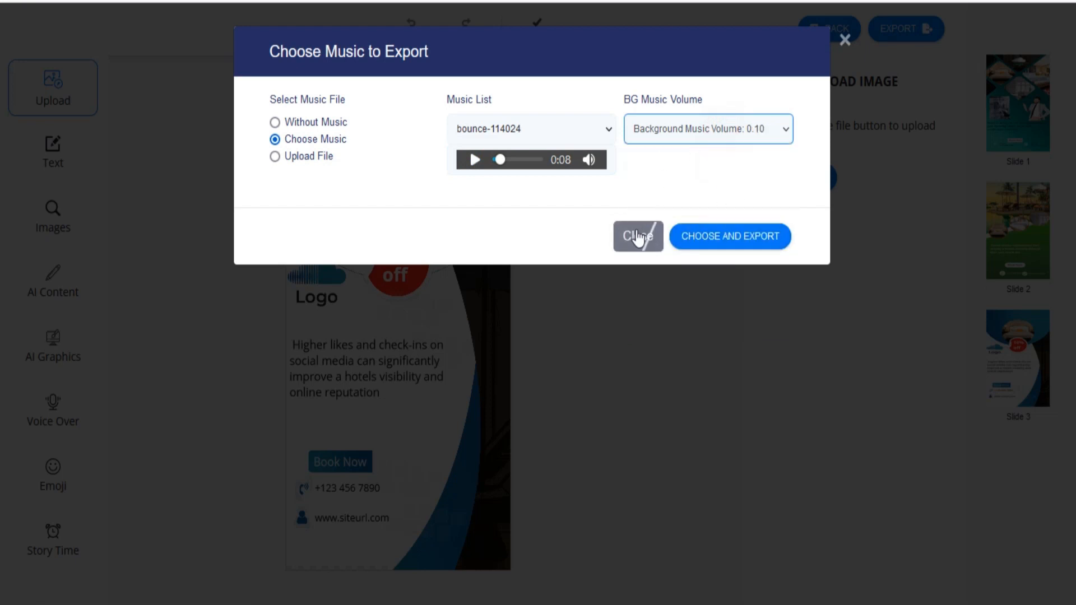
click(739, 245)
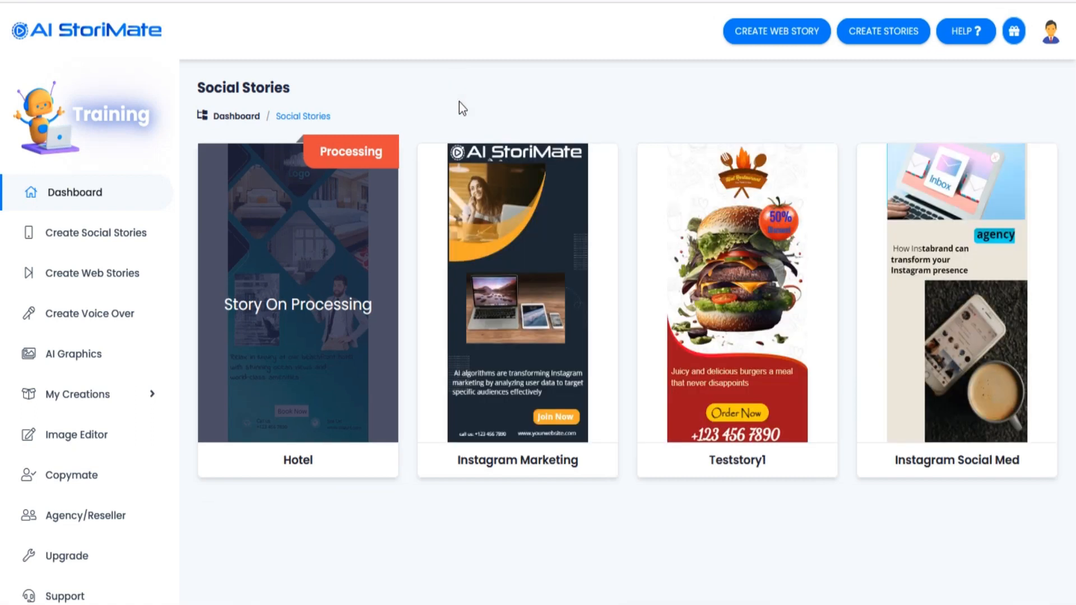
Step: Preview the exported Hotel story from the Social Stories list
click(438, 84)
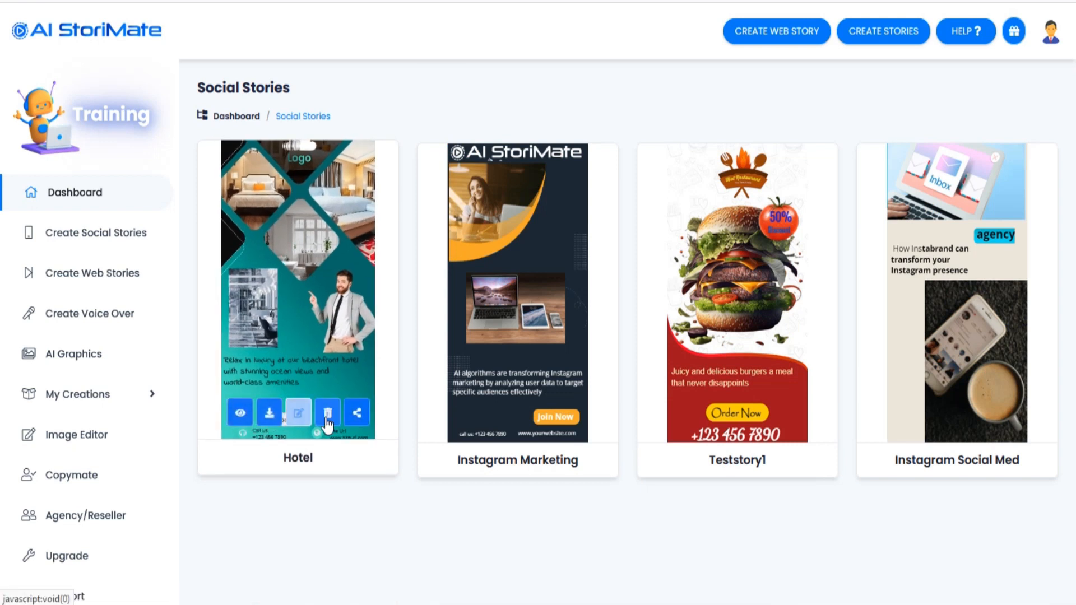
click(239, 412)
click(282, 398)
mouse_move(422, 584)
click(389, 595)
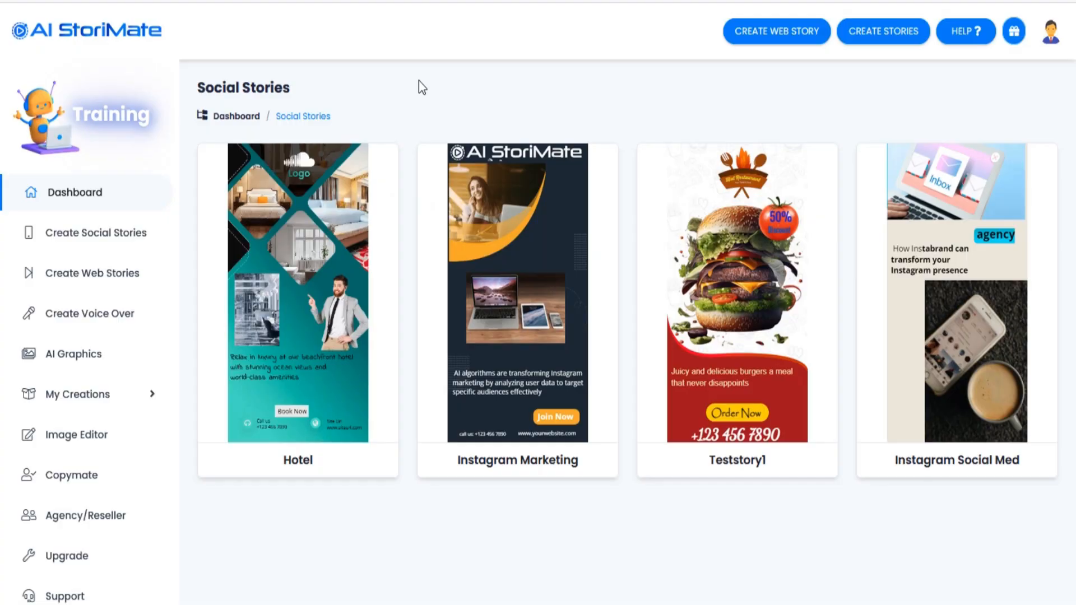
Step: Open the sharing options of the Hotel story and bring up its Facebook share form
mouse_move(273, 416)
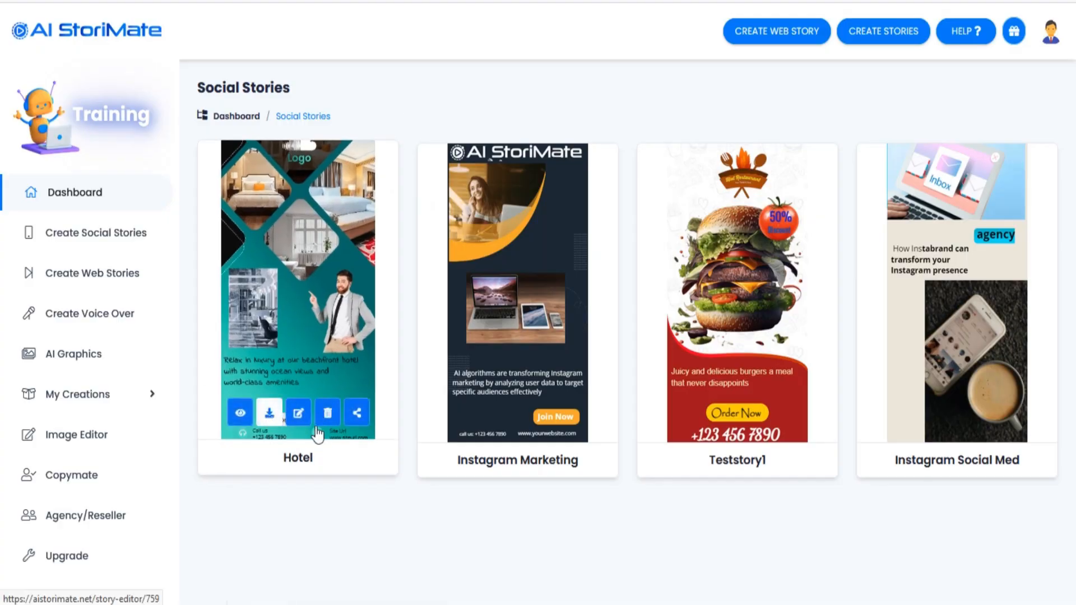
click(357, 415)
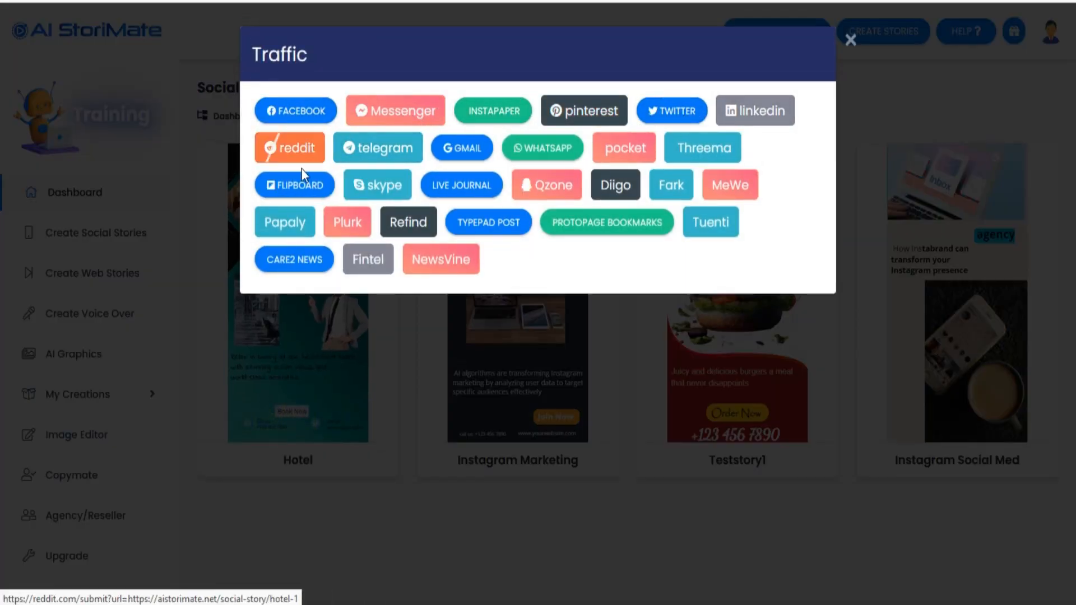
click(312, 108)
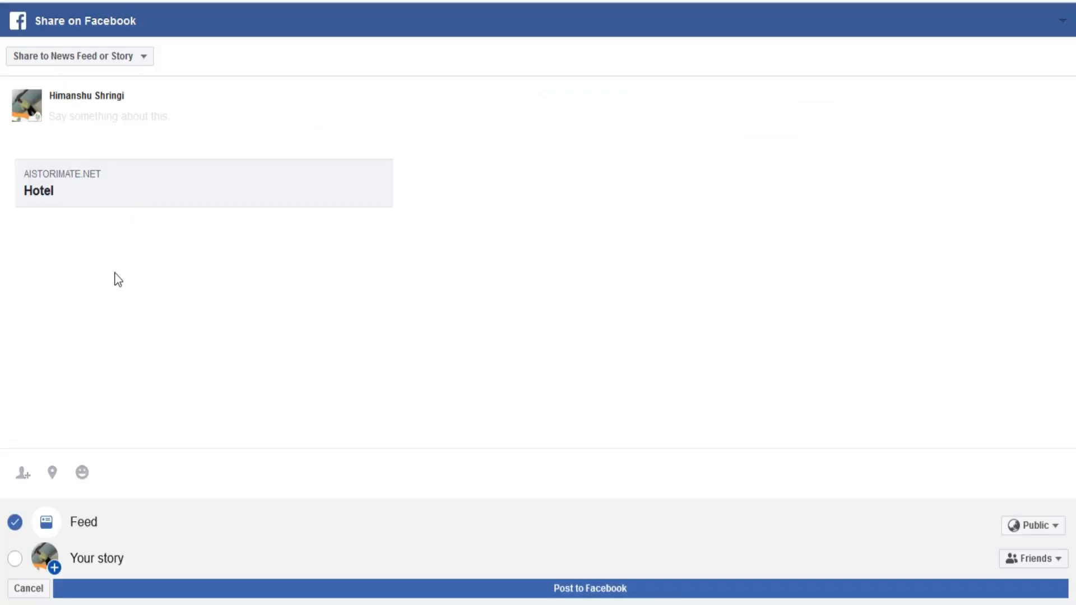